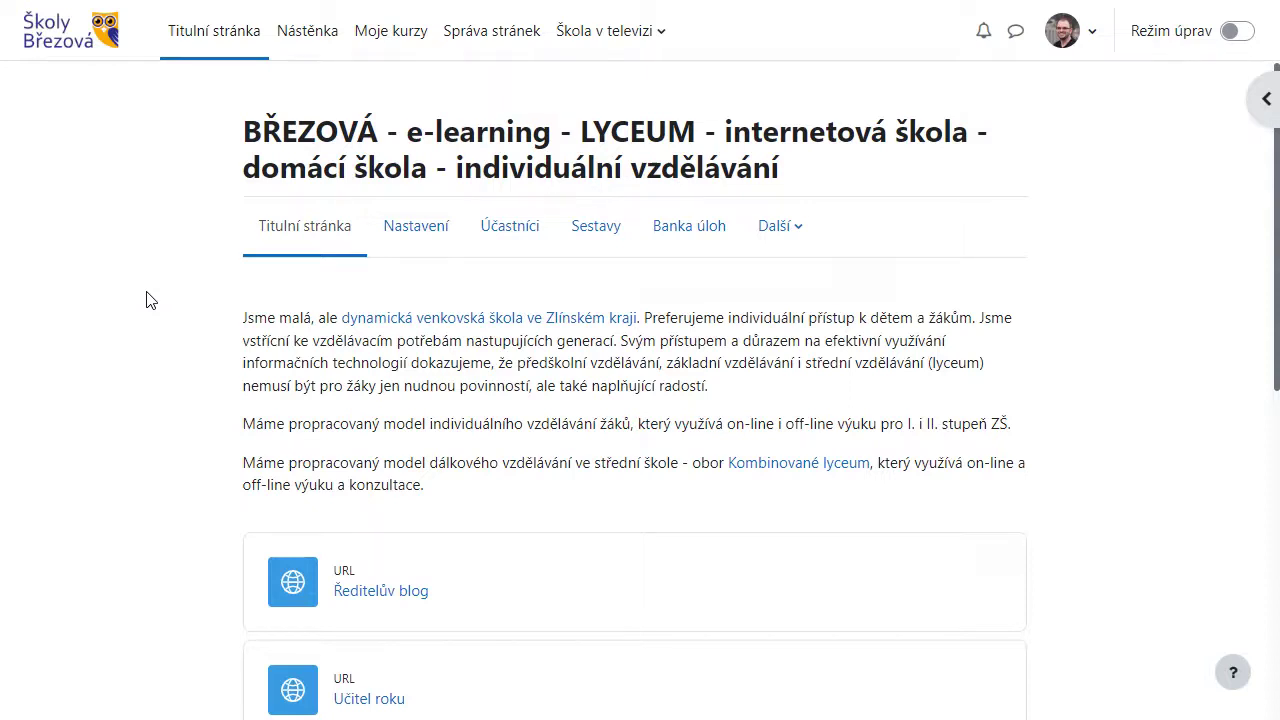
Open the Nástěnka page and look through its calendar, recently visited courses and timeline
left_click(308, 36)
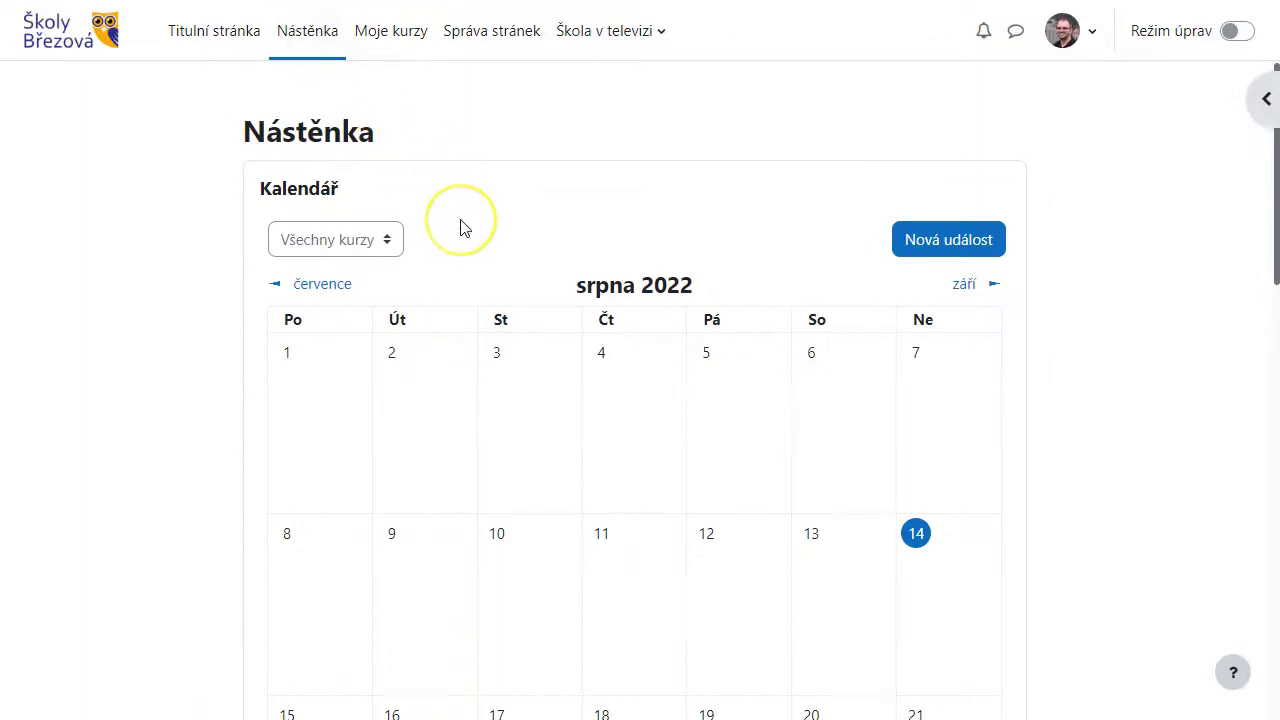
scroll(462, 228, "down", 2)
scroll(463, 229, "down", 1)
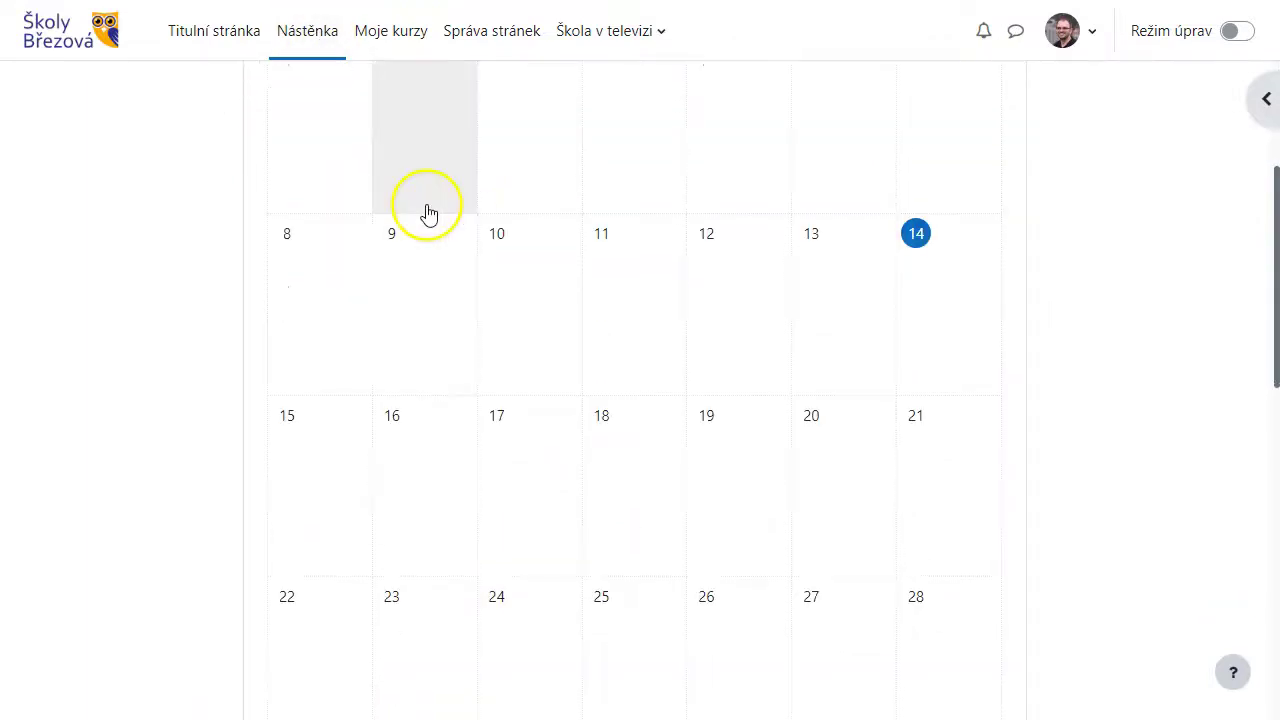
scroll(426, 209, "down", 3)
scroll(429, 216, "down", 4)
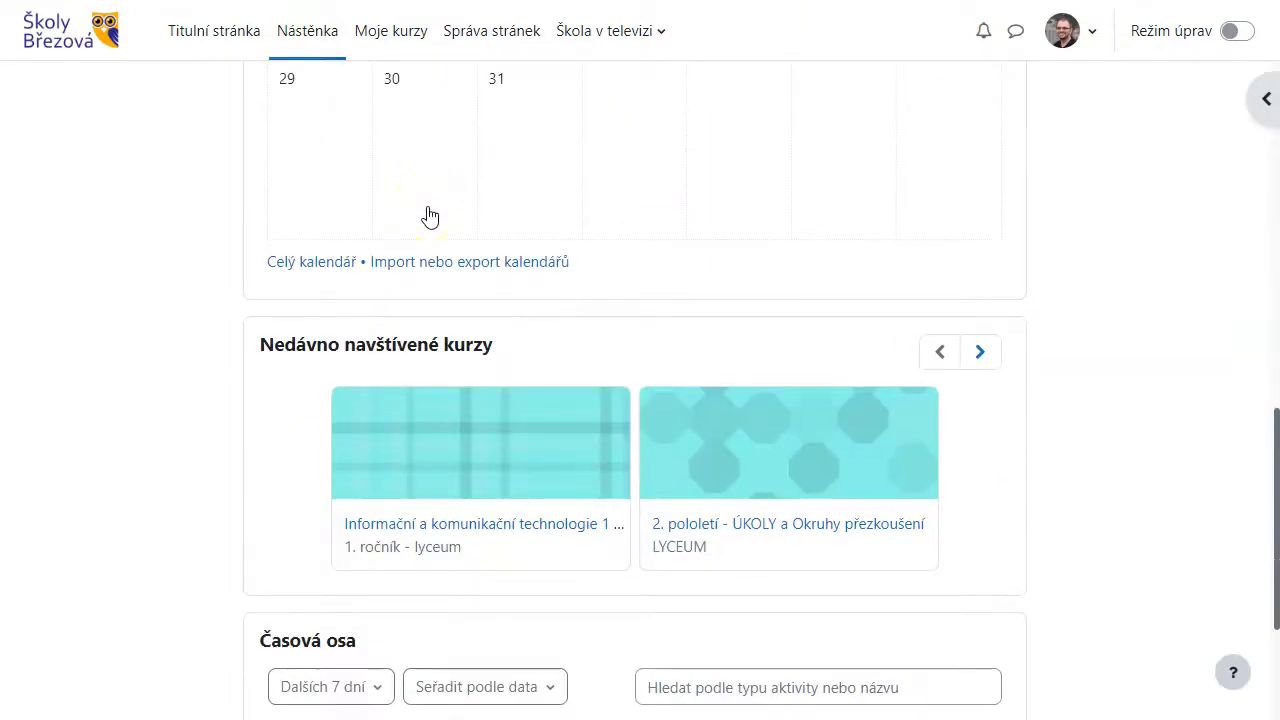
scroll(430, 215, "down", 1)
left_click(463, 366)
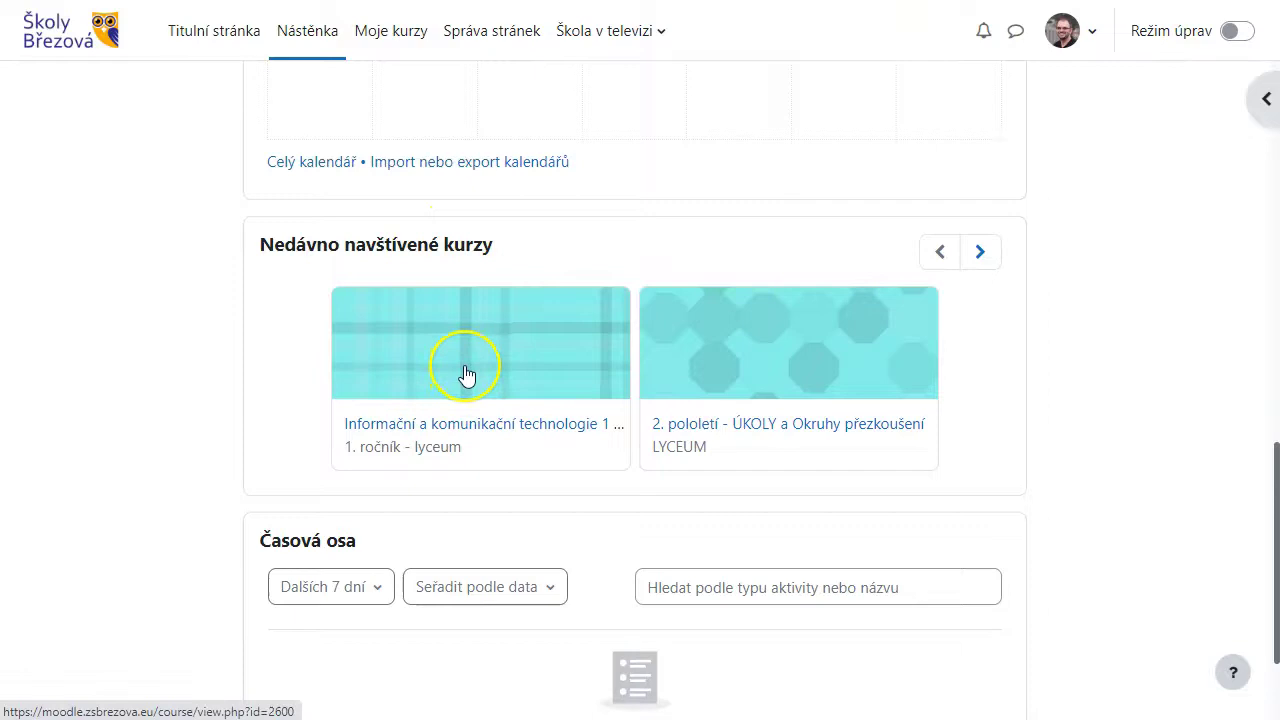
scroll(465, 370, "down", 2)
scroll(466, 374, "up", 10)
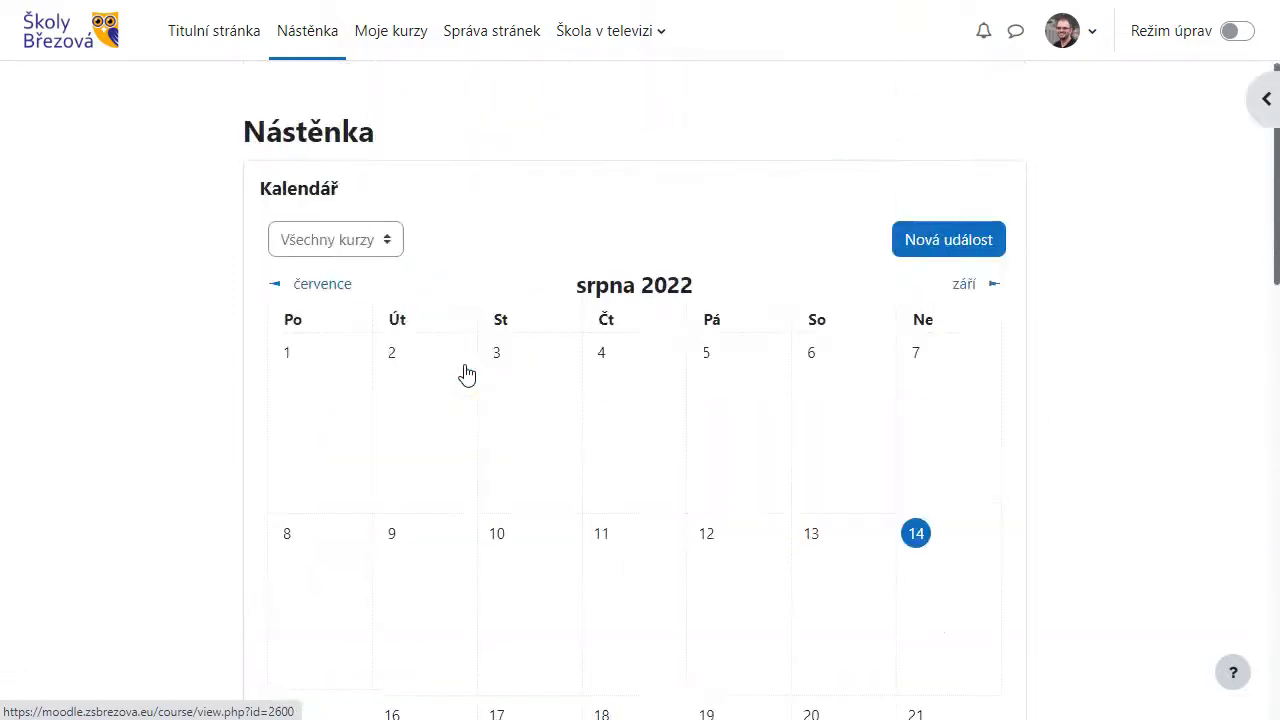
Open the course Informační a komunikační technologie 1 - lyceum from Moje kurzy and show its additional options
left_click(390, 36)
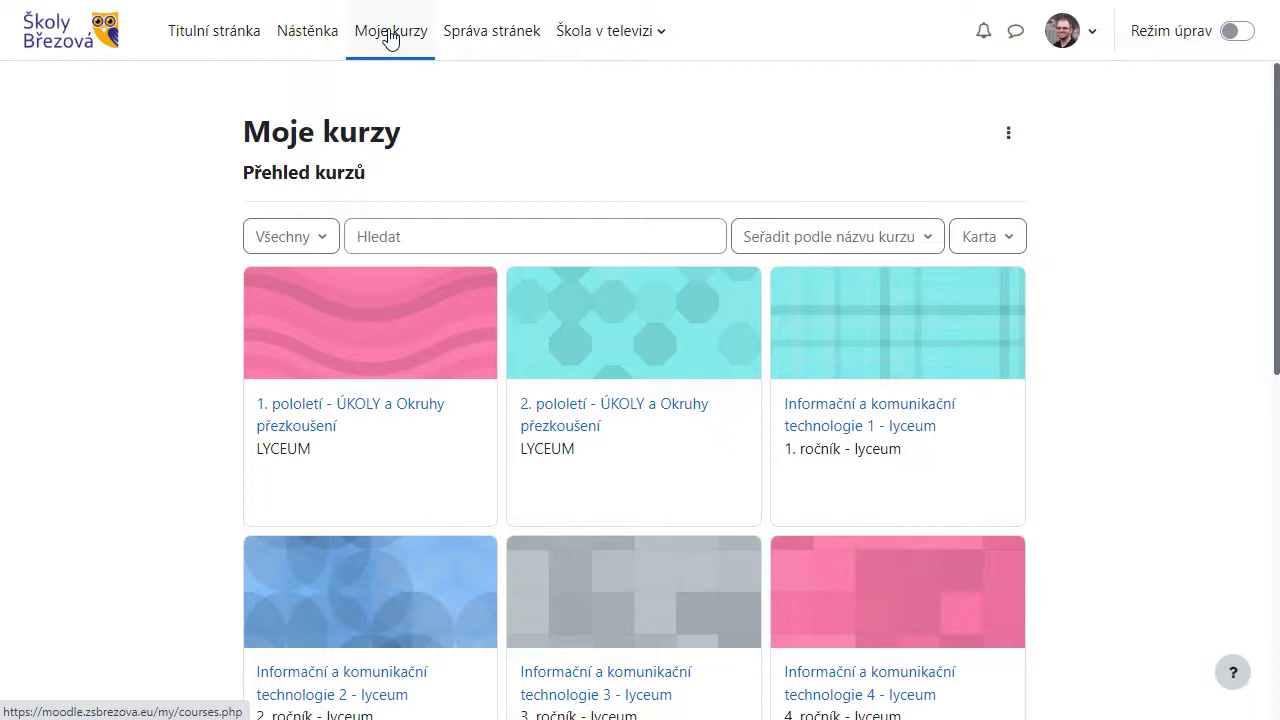
left_click(393, 38)
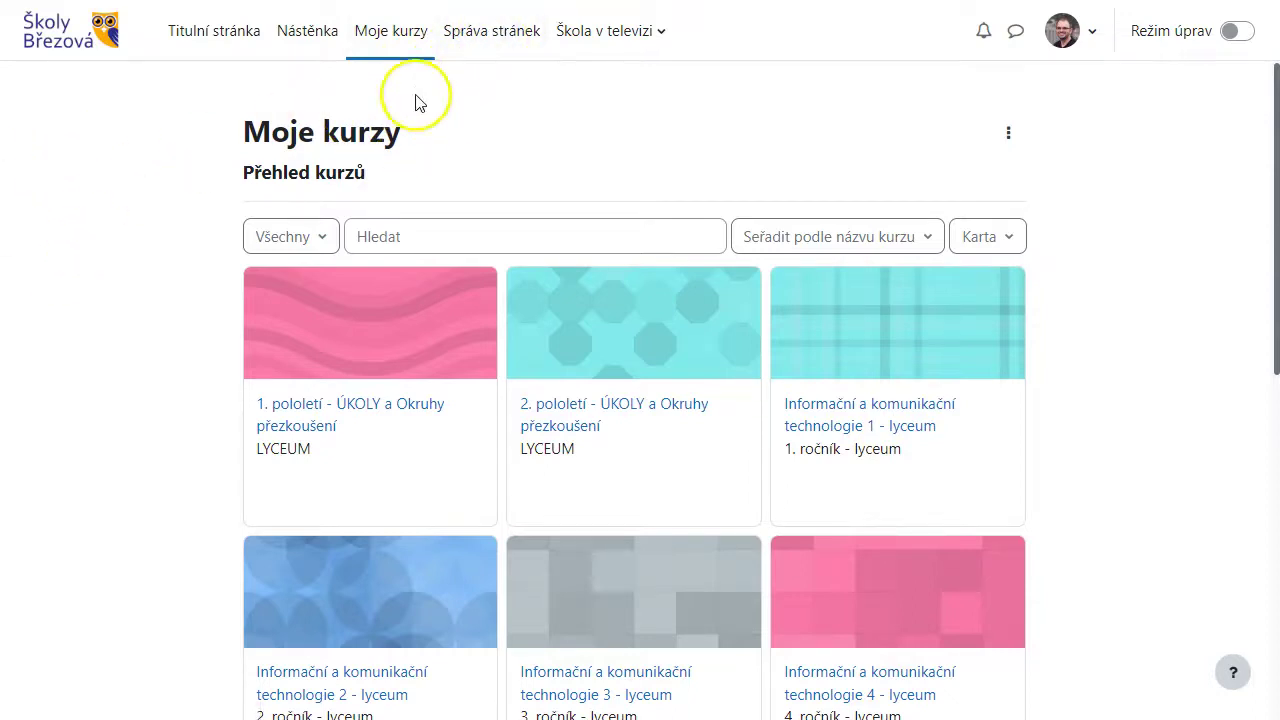
left_click(860, 410)
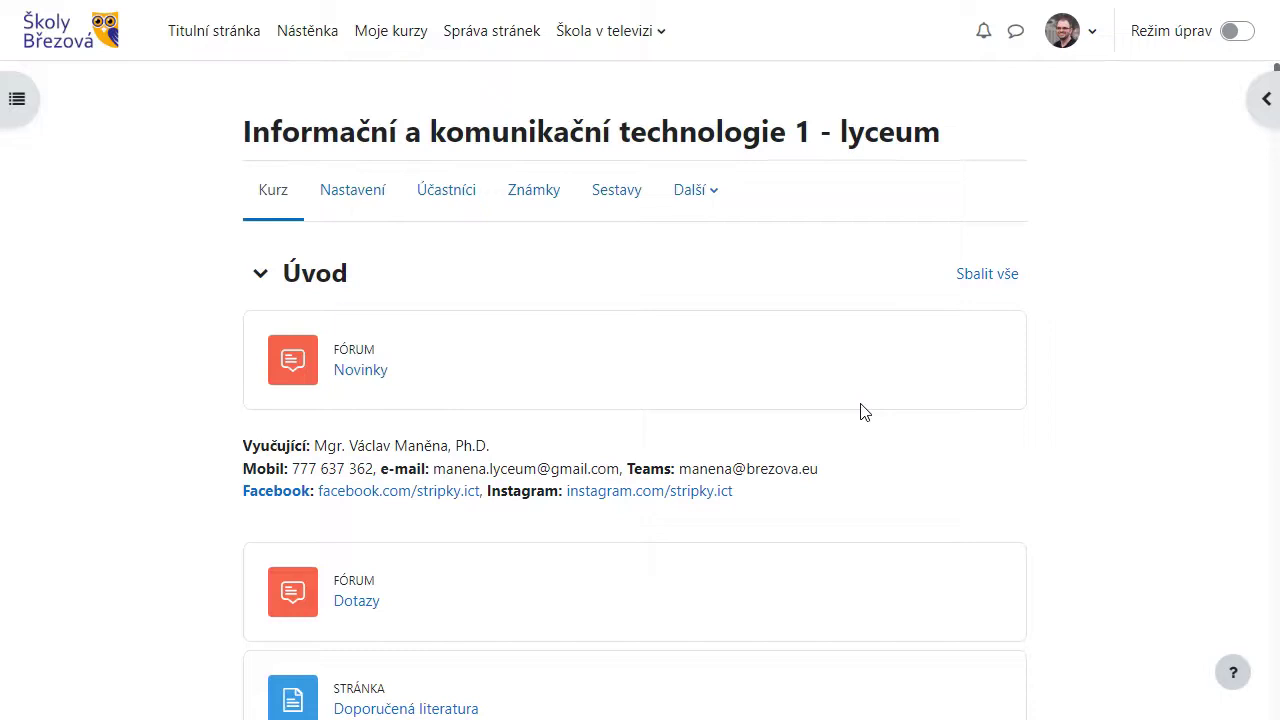
left_click(837, 412)
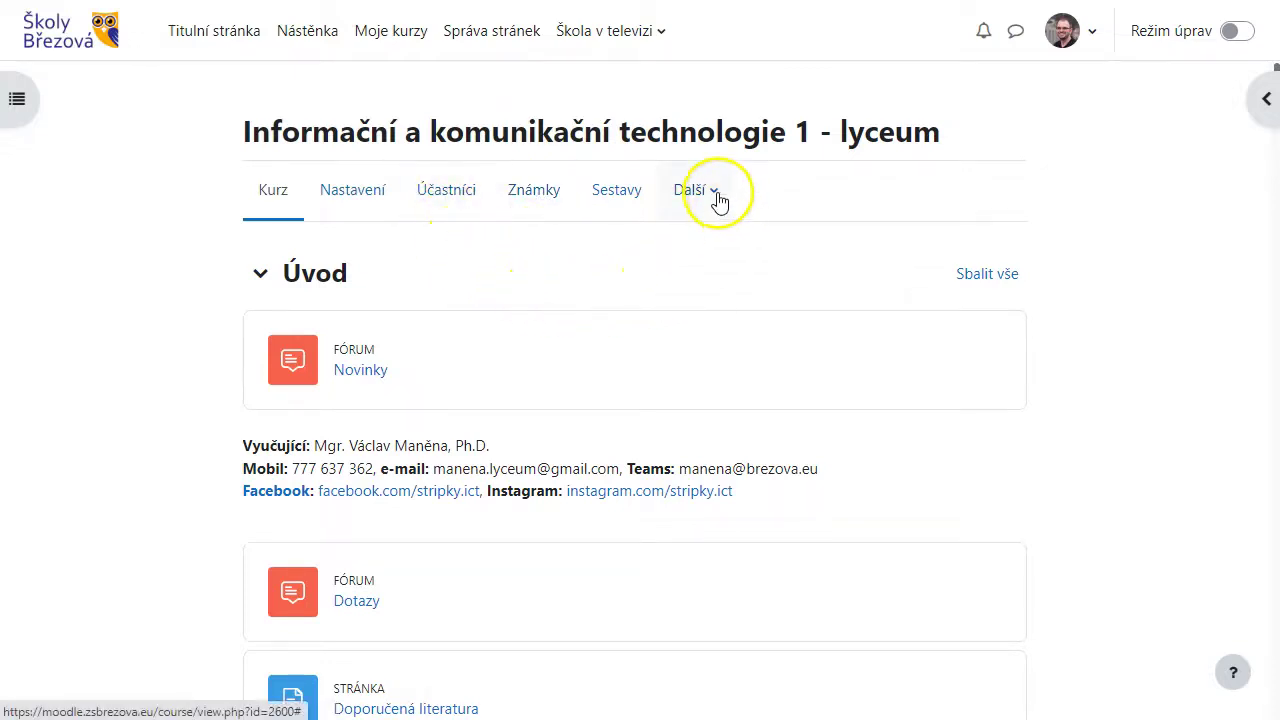
left_click(714, 199)
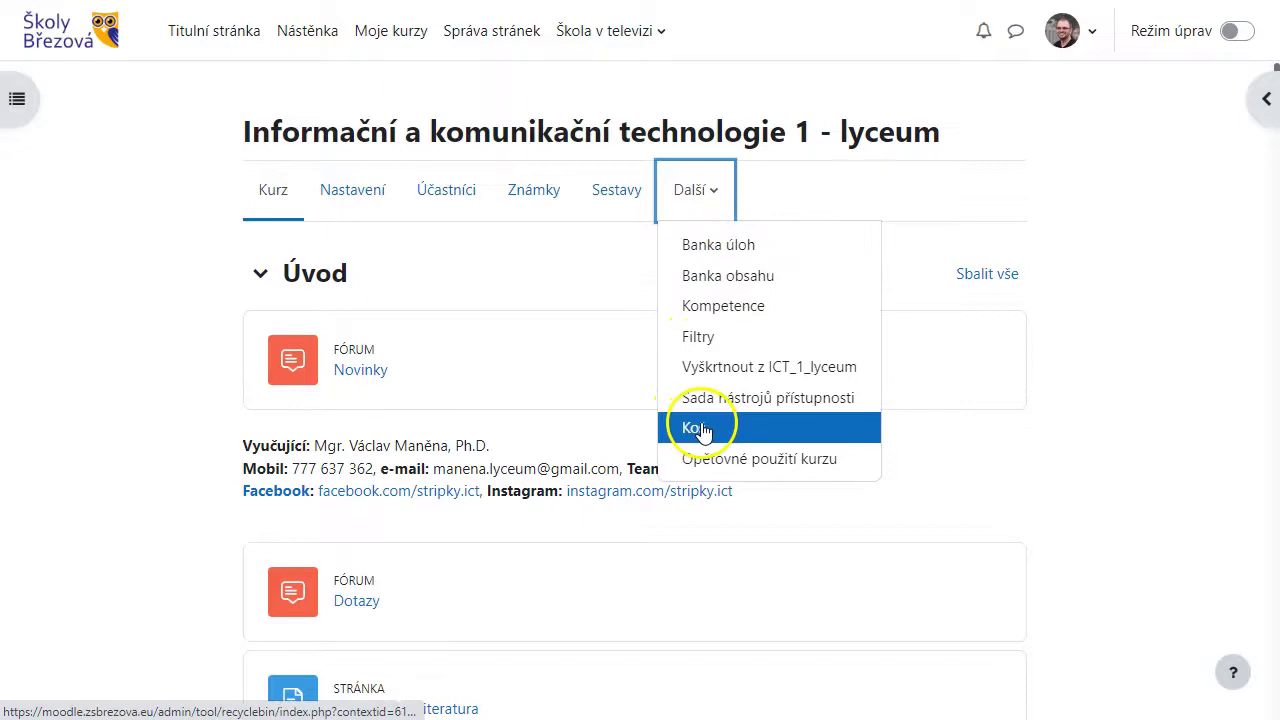
left_click(763, 463)
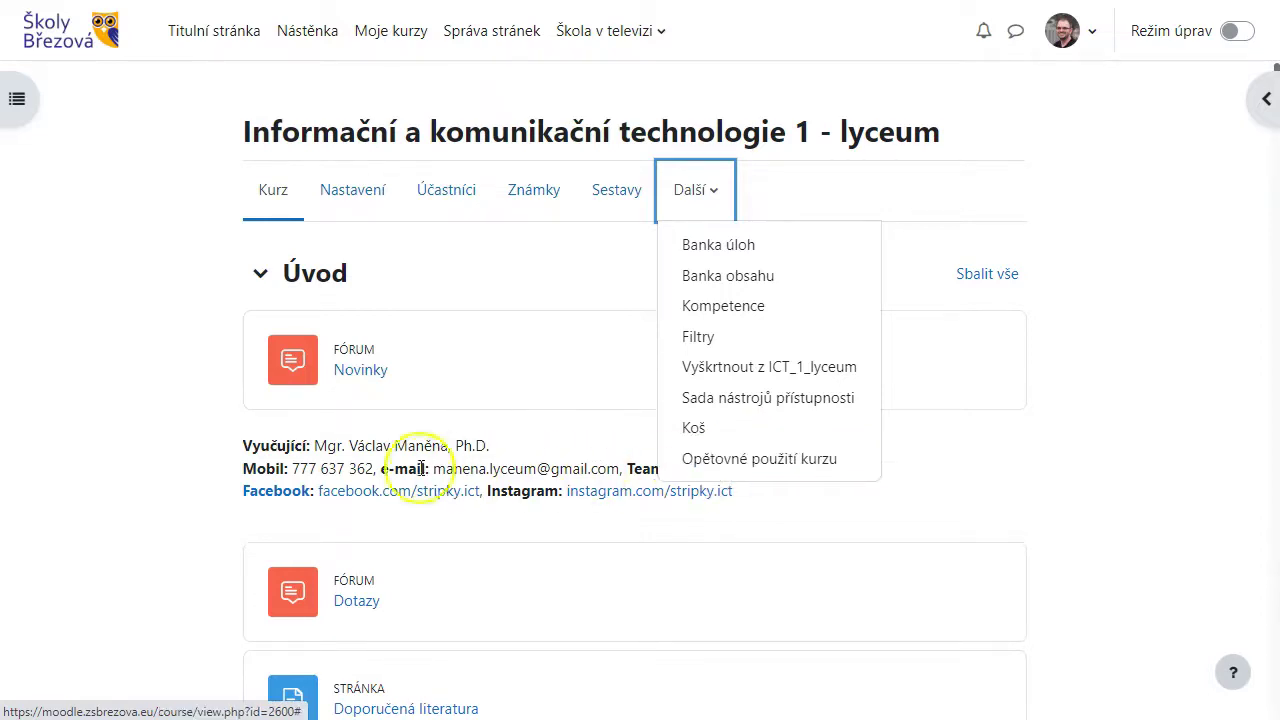
Show the course index and look through the course content from Úvod to the second-semester topics
left_click(17, 99)
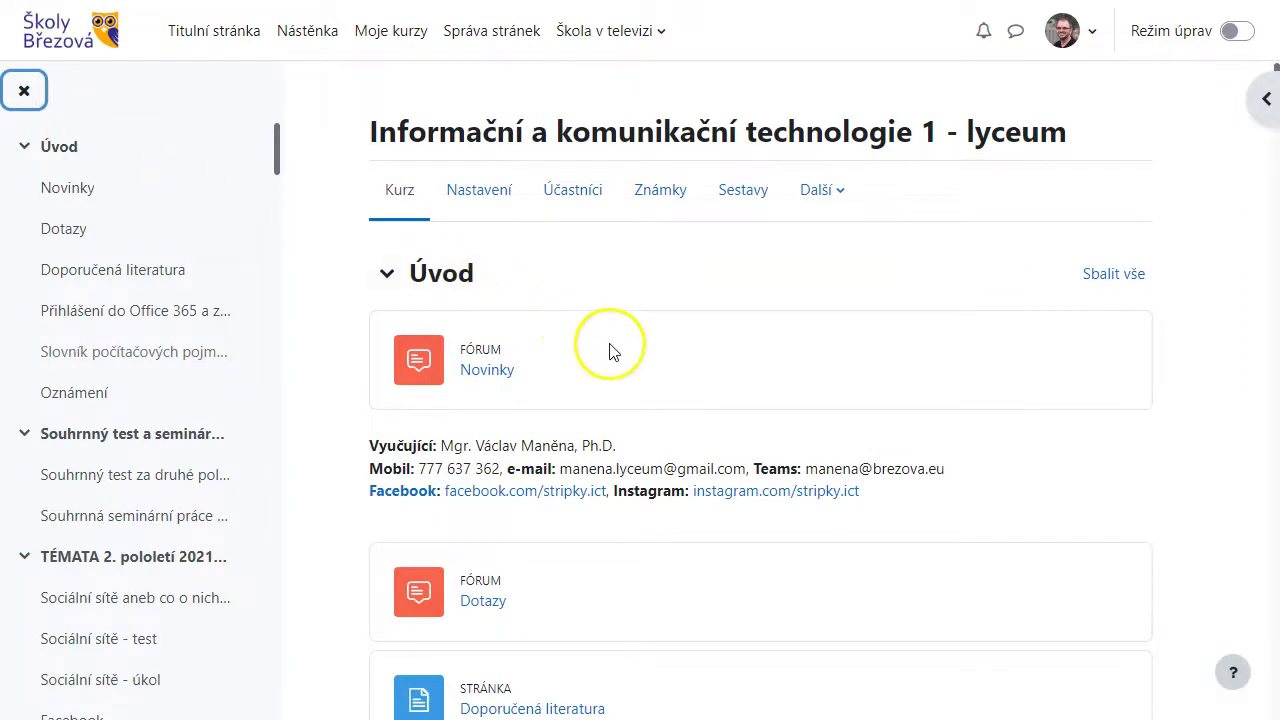
scroll(613, 352, "down", 2)
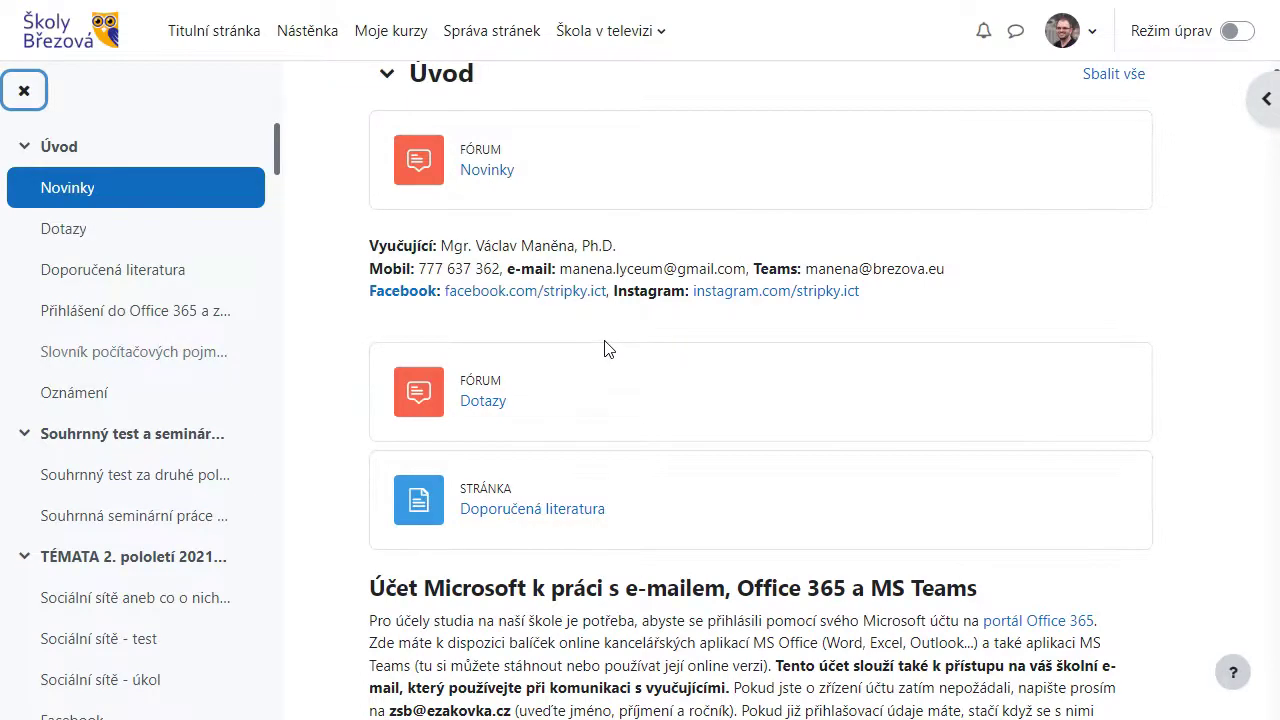
scroll(608, 348, "down", 11)
scroll(628, 374, "down", 15)
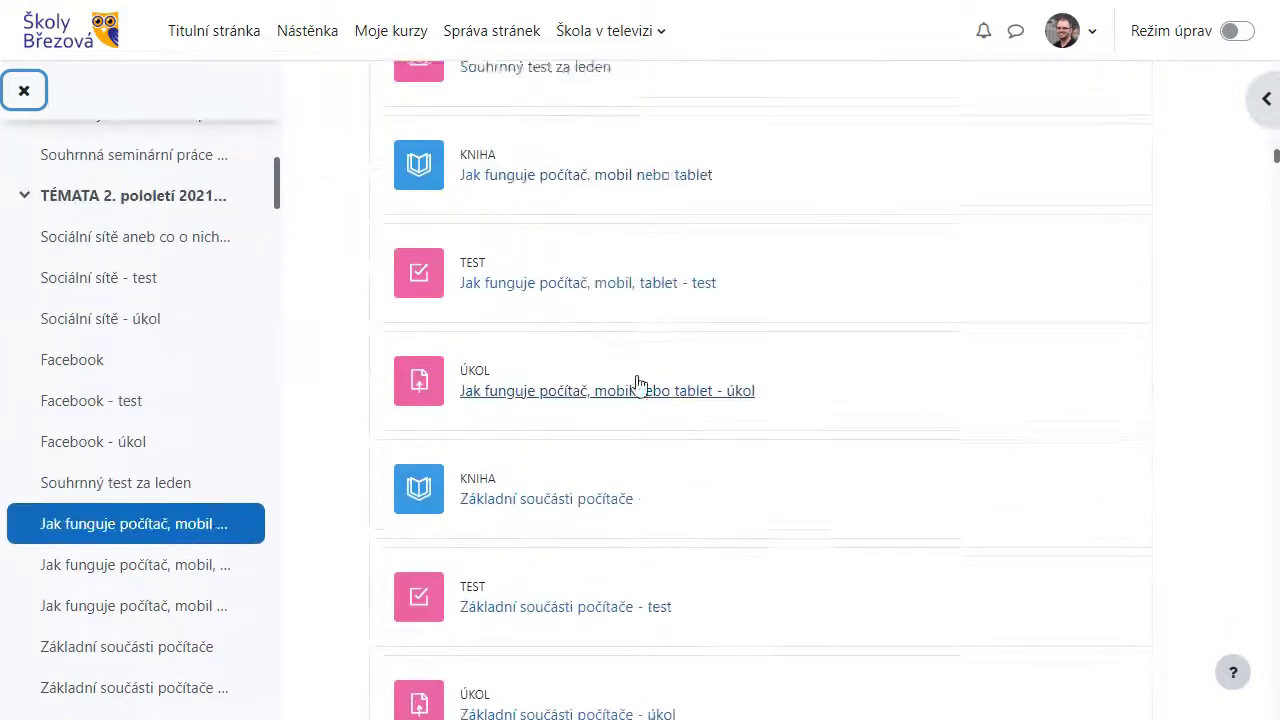
scroll(636, 381, "up", 13)
scroll(638, 383, "up", 12)
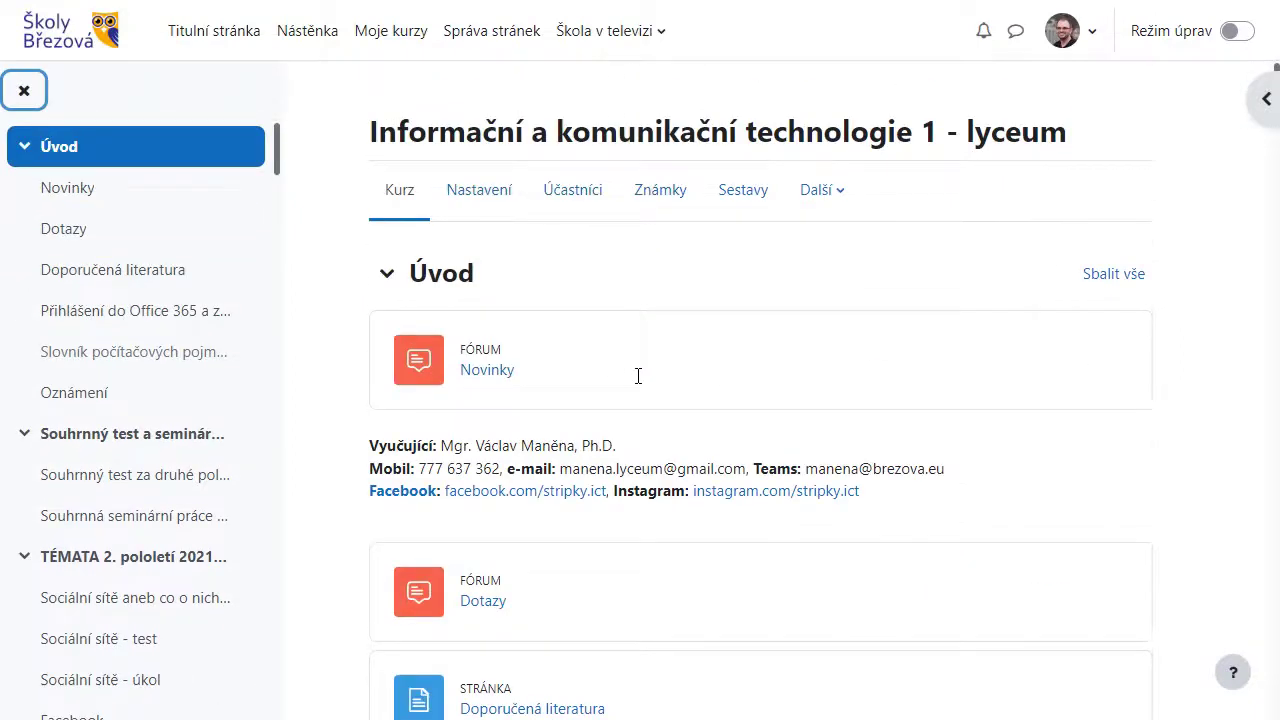
Collapse the first three sections in the course index: Úvod, Souhrnný test a seminární práce and TÉMATA 2. pololetí
left_click(24, 148)
left_click(25, 186)
left_click(24, 226)
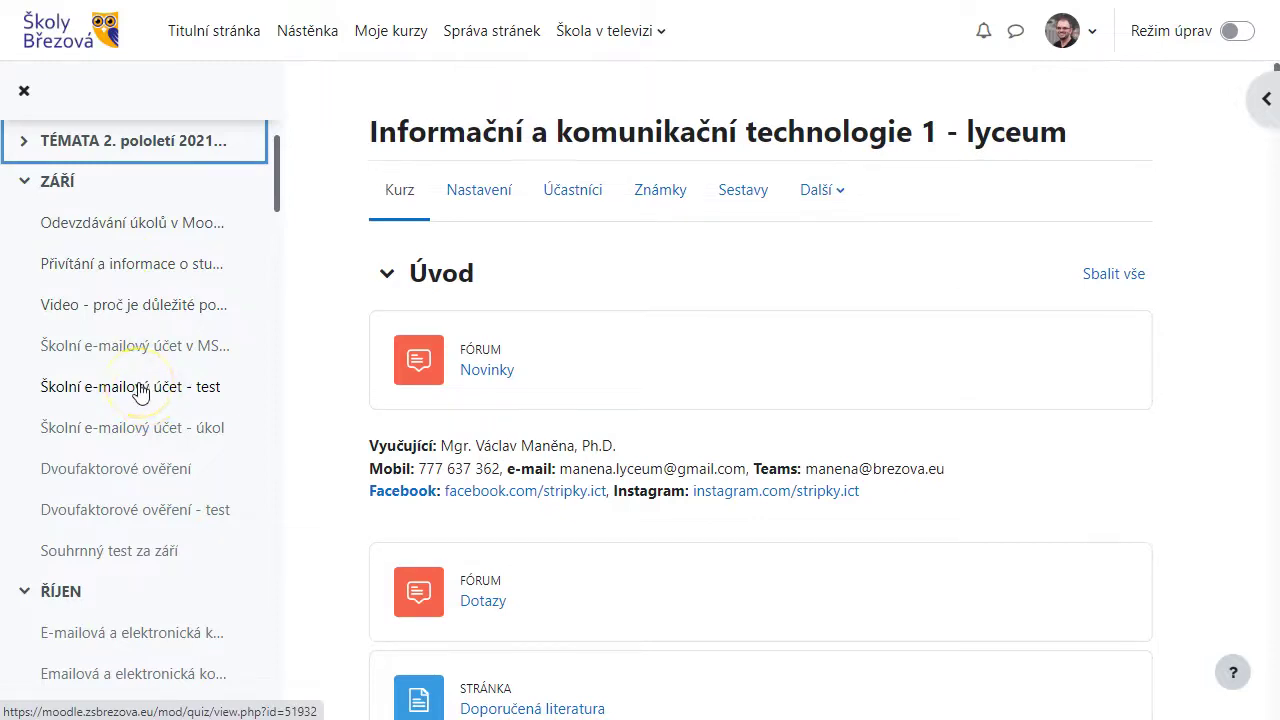
Collapse the first three sections within the course content itself and expand Úvod again
left_click(386, 275)
left_click(387, 341)
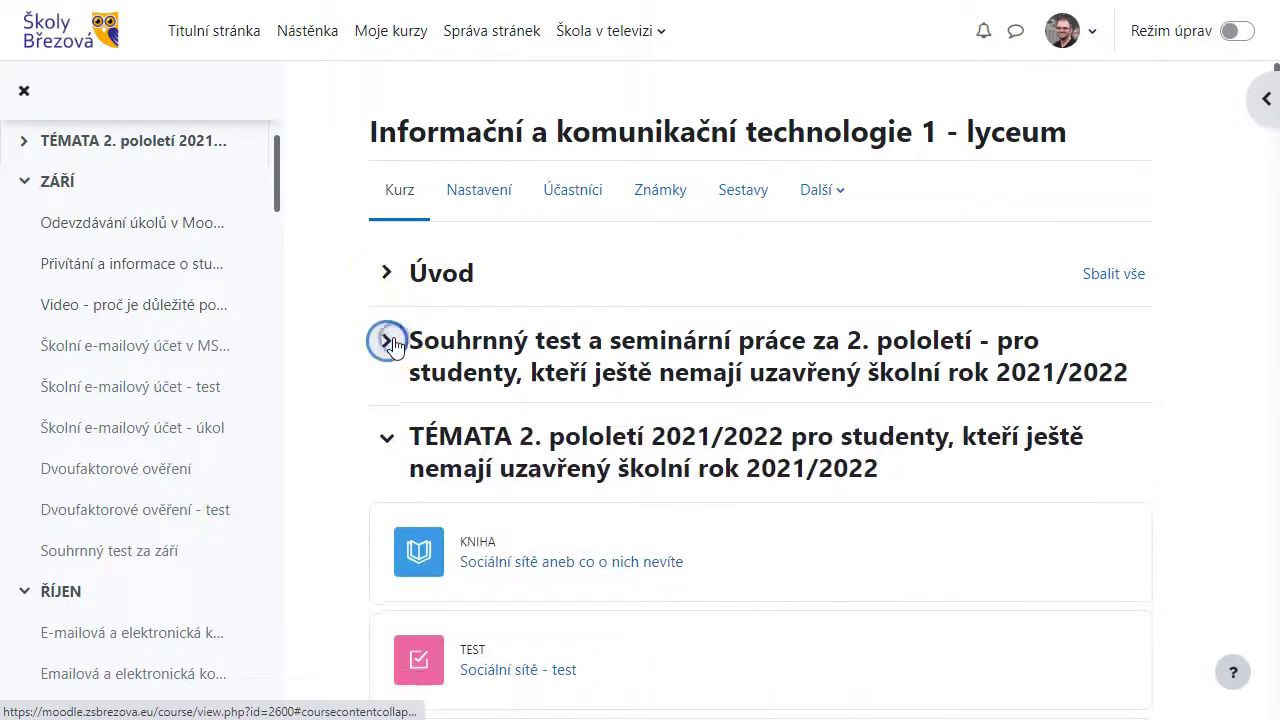
left_click(388, 440)
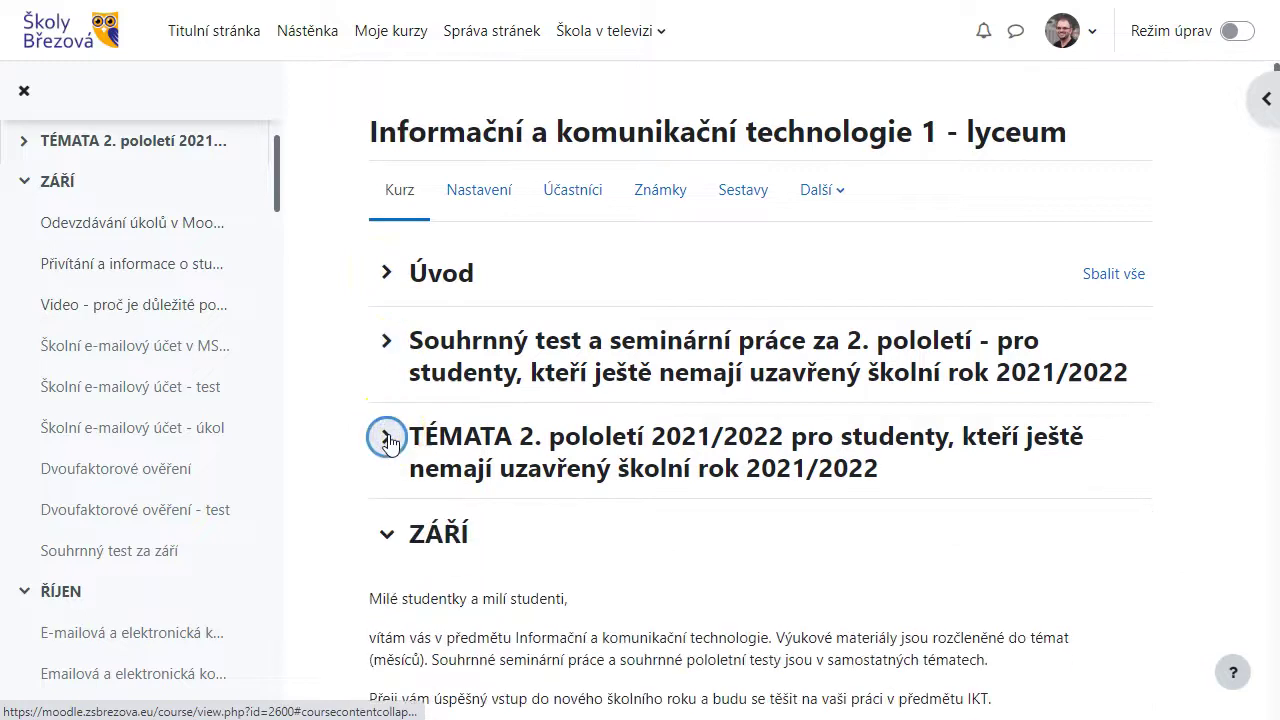
left_click(386, 273)
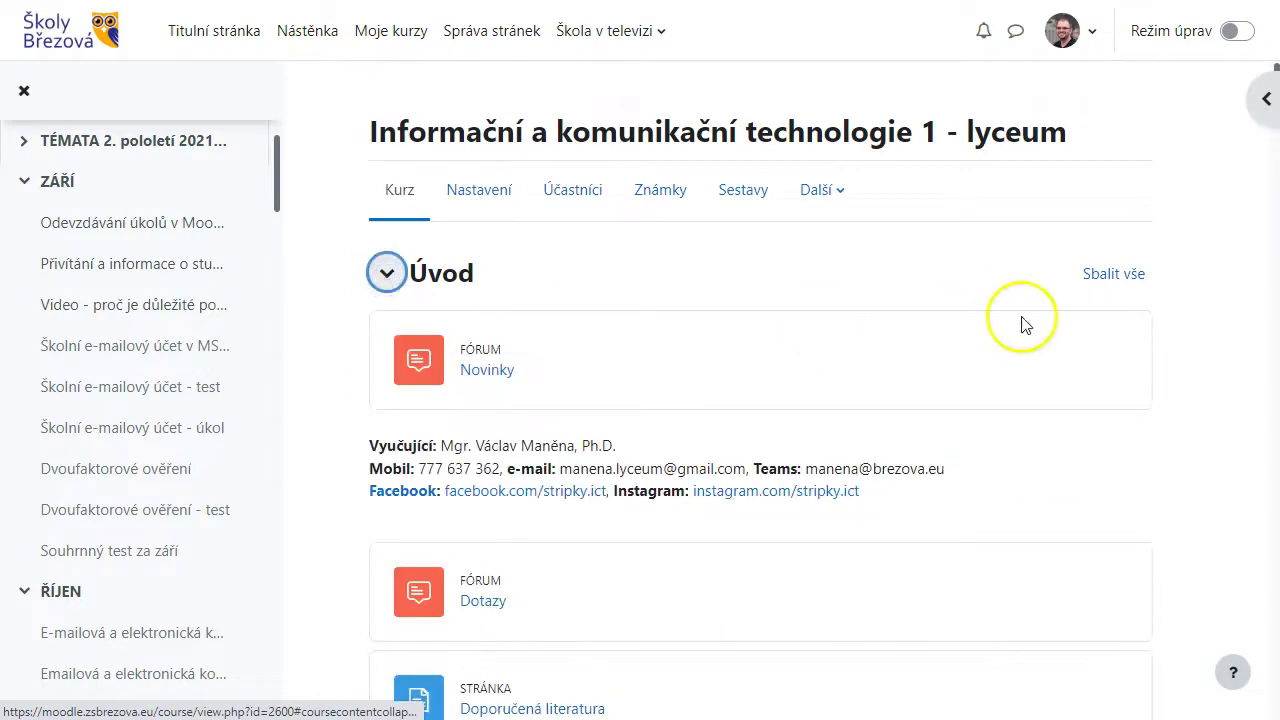
Collapse all sections of the course content at once and expand them all again
left_click(1115, 275)
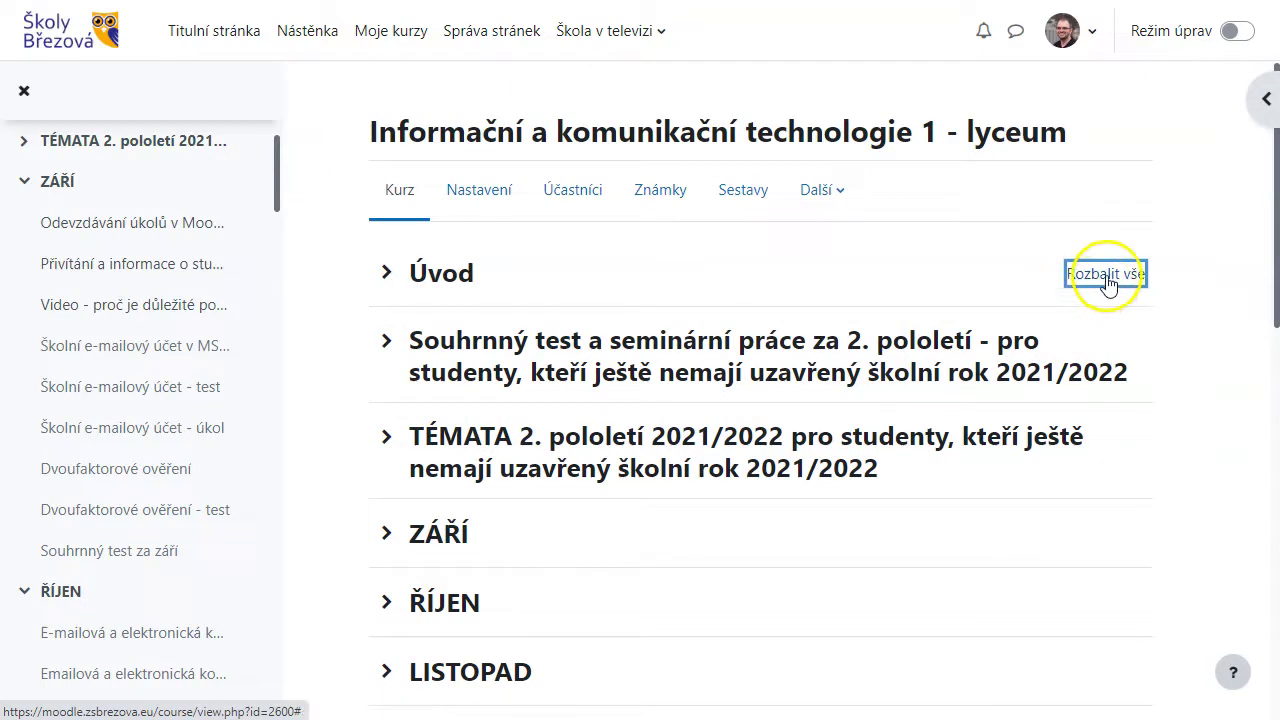
left_click(1108, 283)
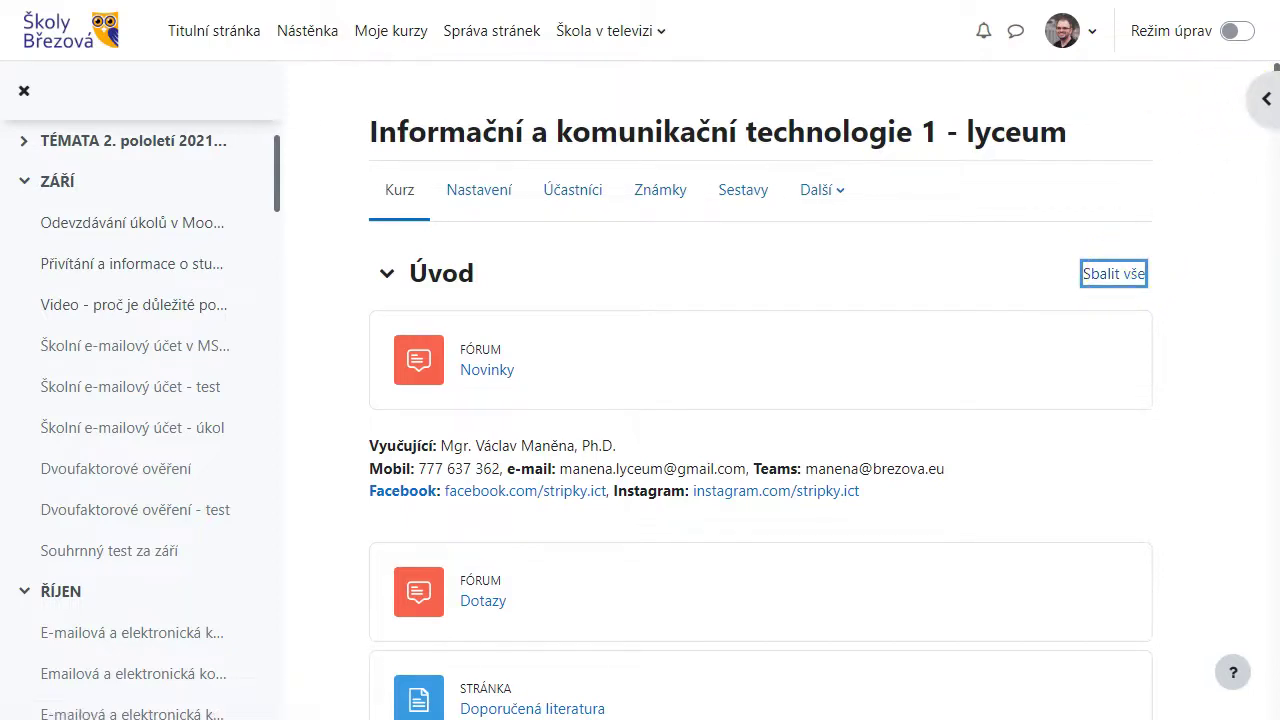
Show the course's side blocks and open the book Sociální sítě aneb co o nich nevíte from the second-semester topics
left_click(1260, 100)
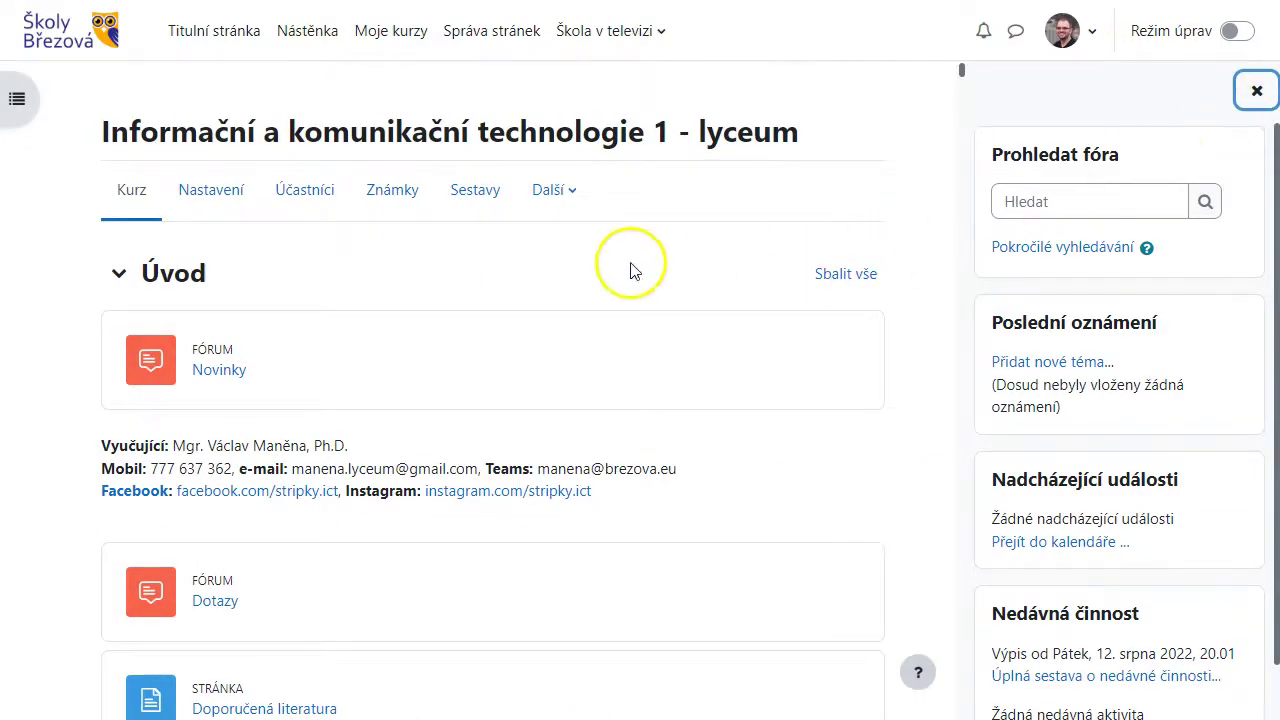
scroll(490, 358, "down", 2)
scroll(490, 358, "down", 10)
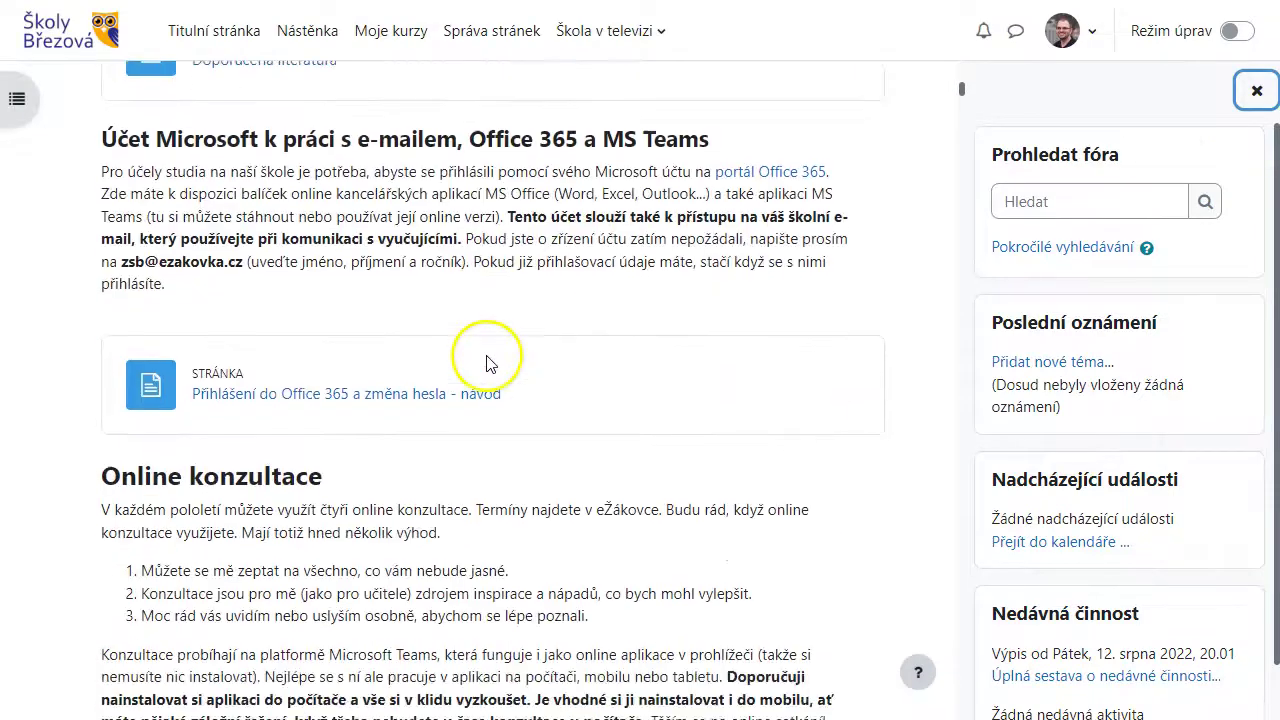
scroll(490, 370, "down", 5)
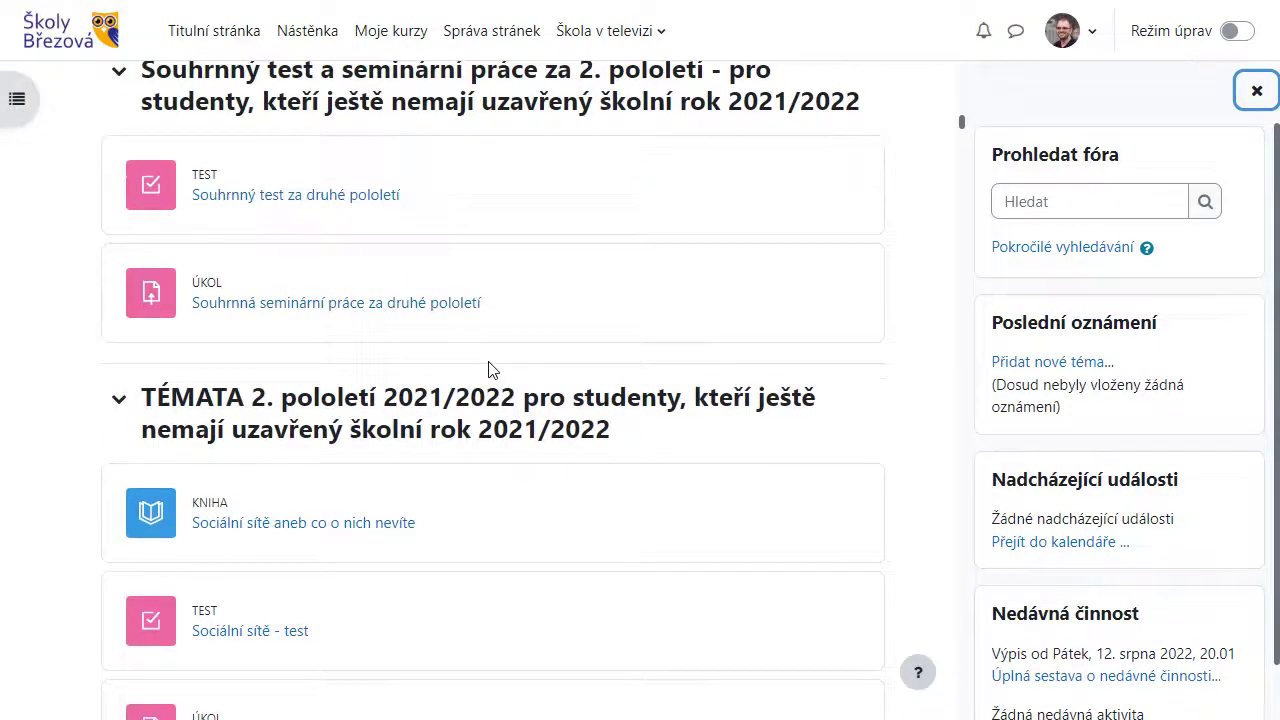
left_click(353, 528)
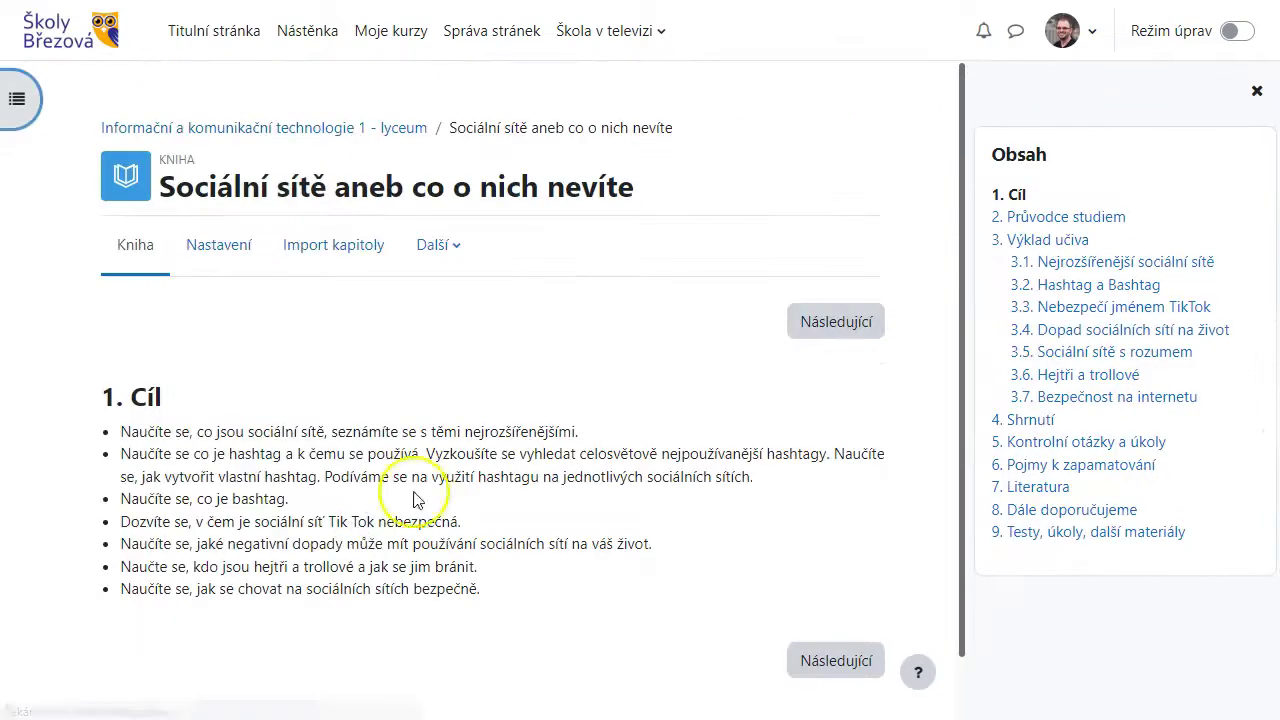
Advance through the book's chapters from 1. Cíl past 2. Průvodce studiem to 3. Výklad učiva
left_click(856, 332)
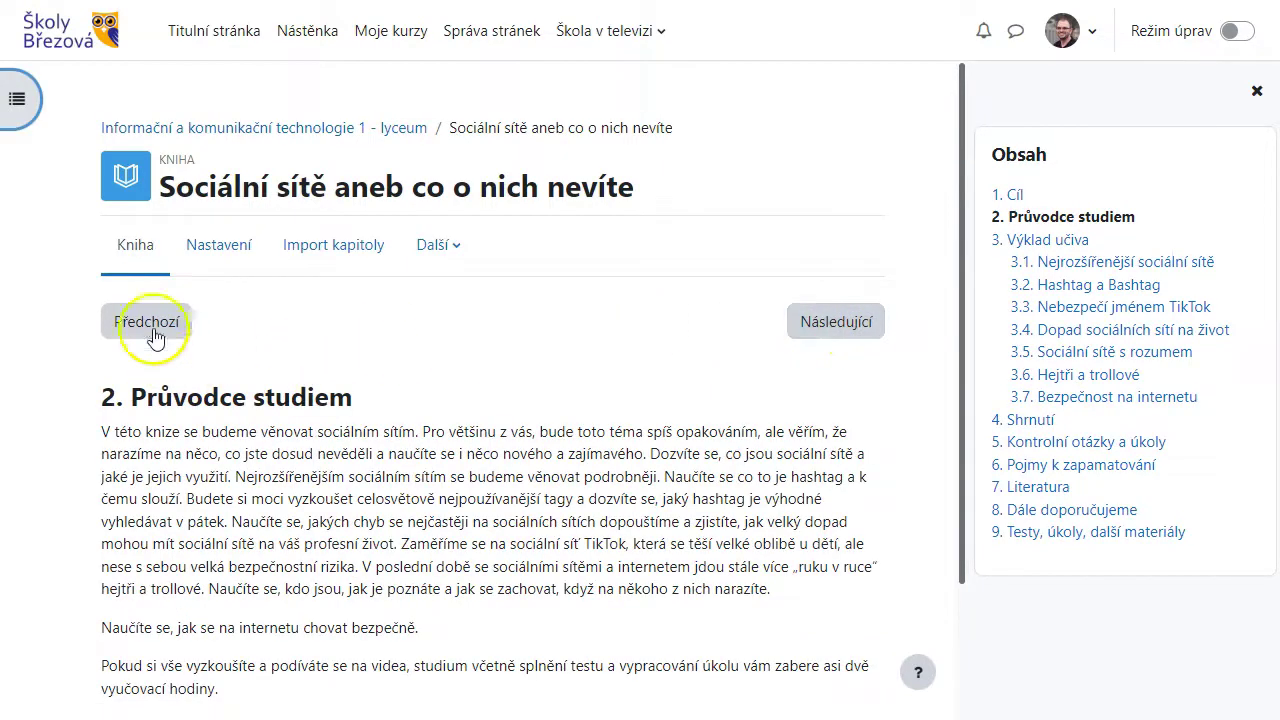
scroll(832, 327, "down", 2)
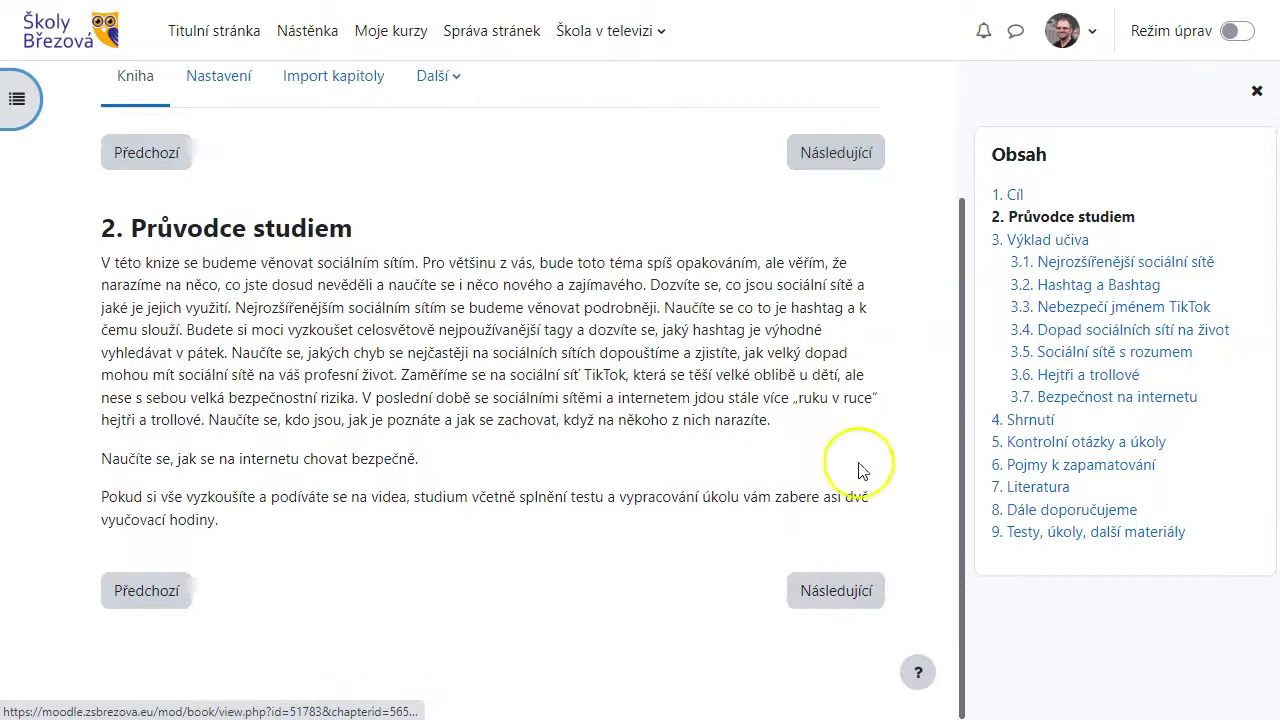
left_click(843, 590)
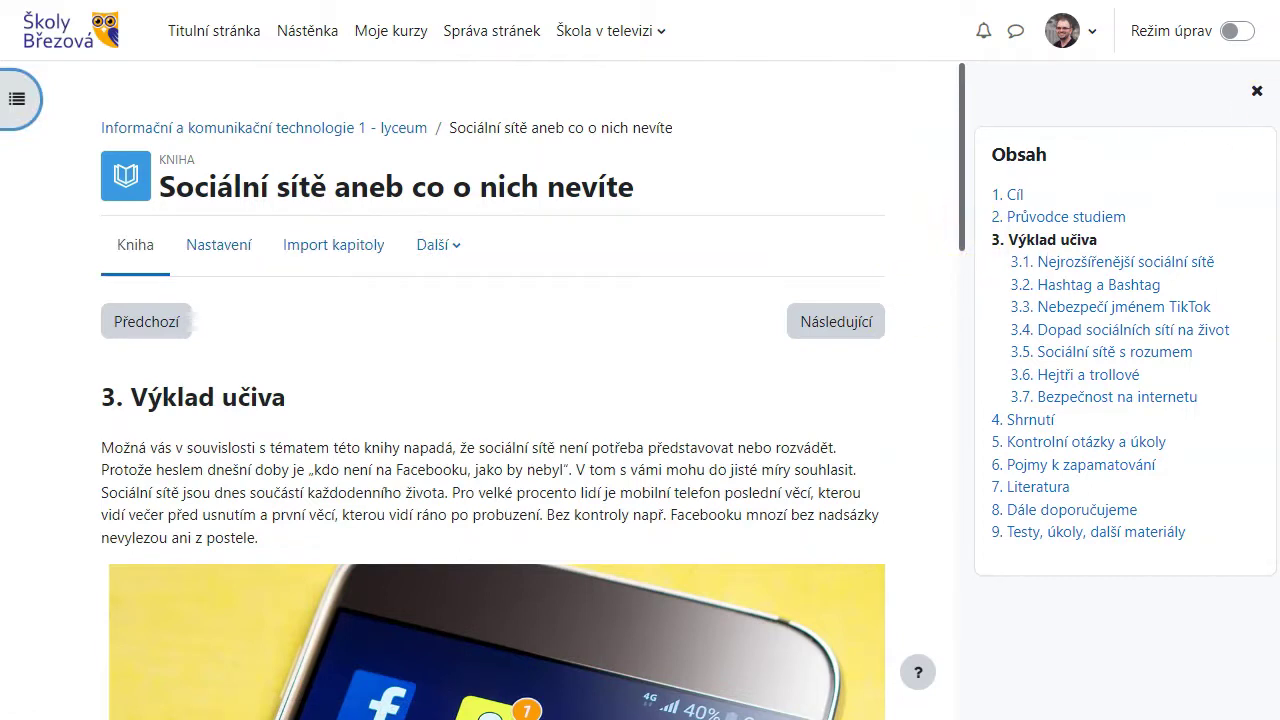
Hide the book's table of contents, bring it back and hide it once more
left_click(1257, 91)
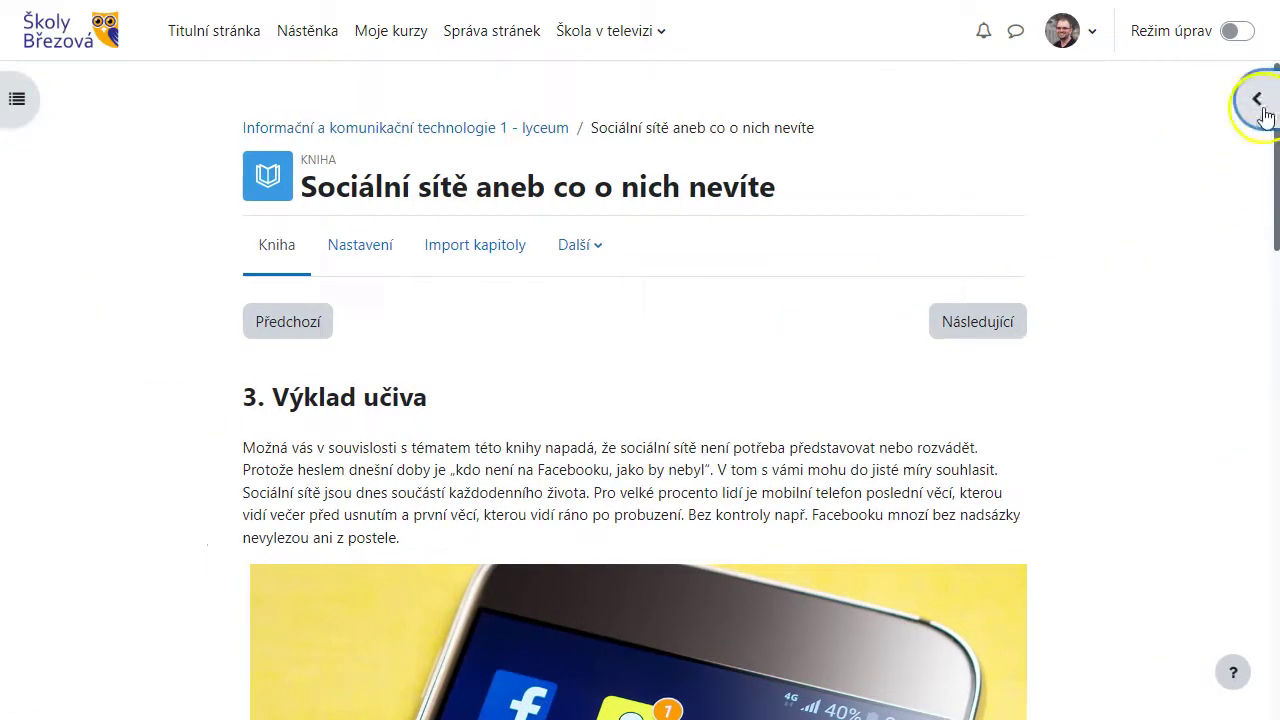
left_click(1263, 106)
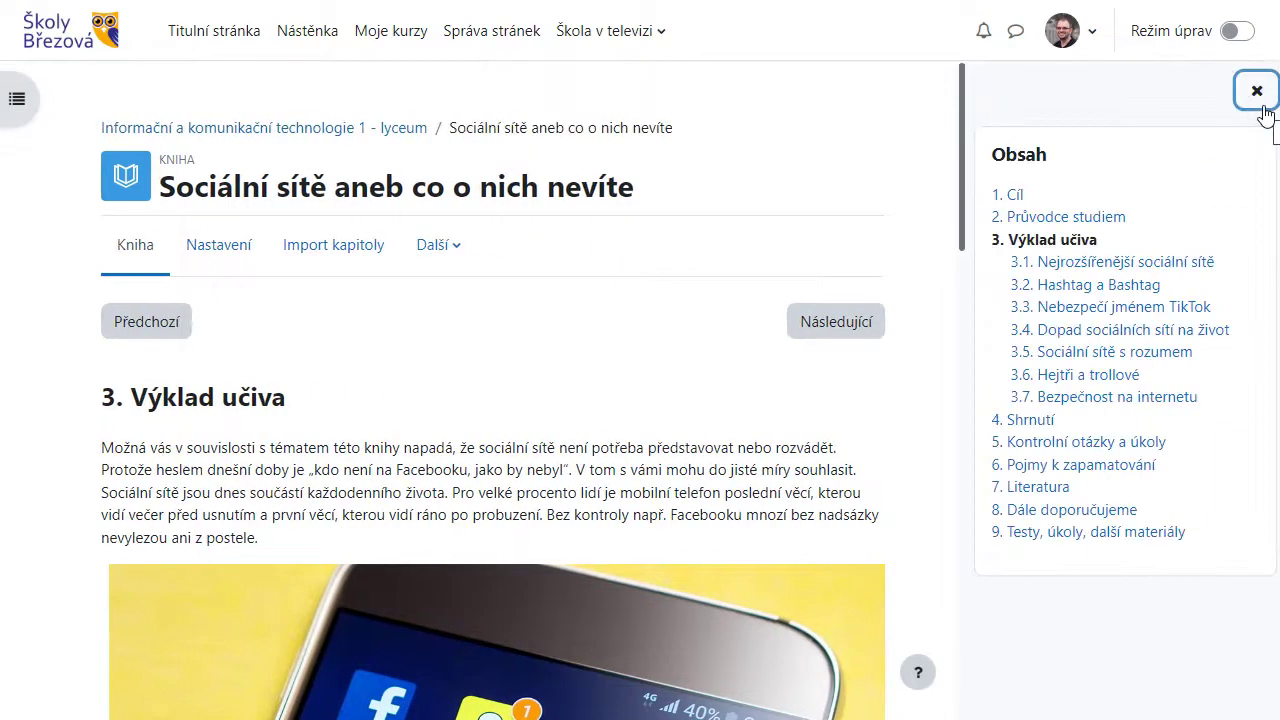
left_click(1260, 89)
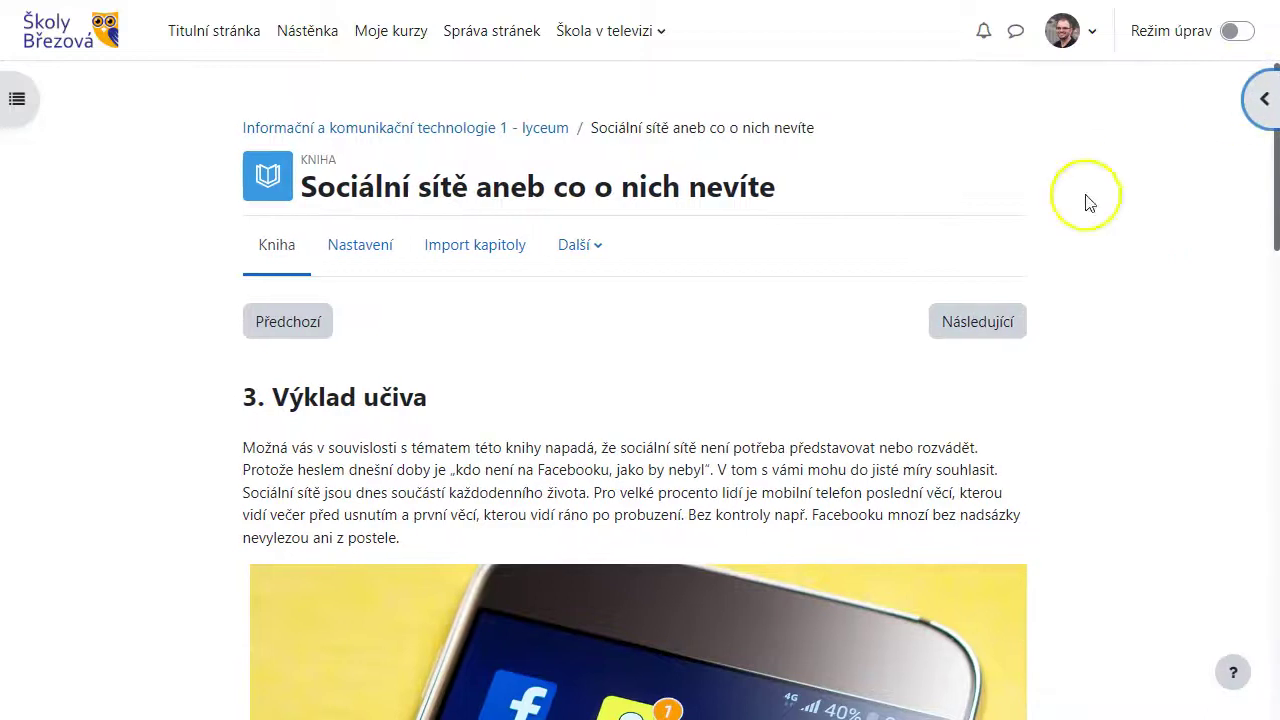
Show the course index from the book and return through it to the Úvod section of the main course page
left_click(24, 104)
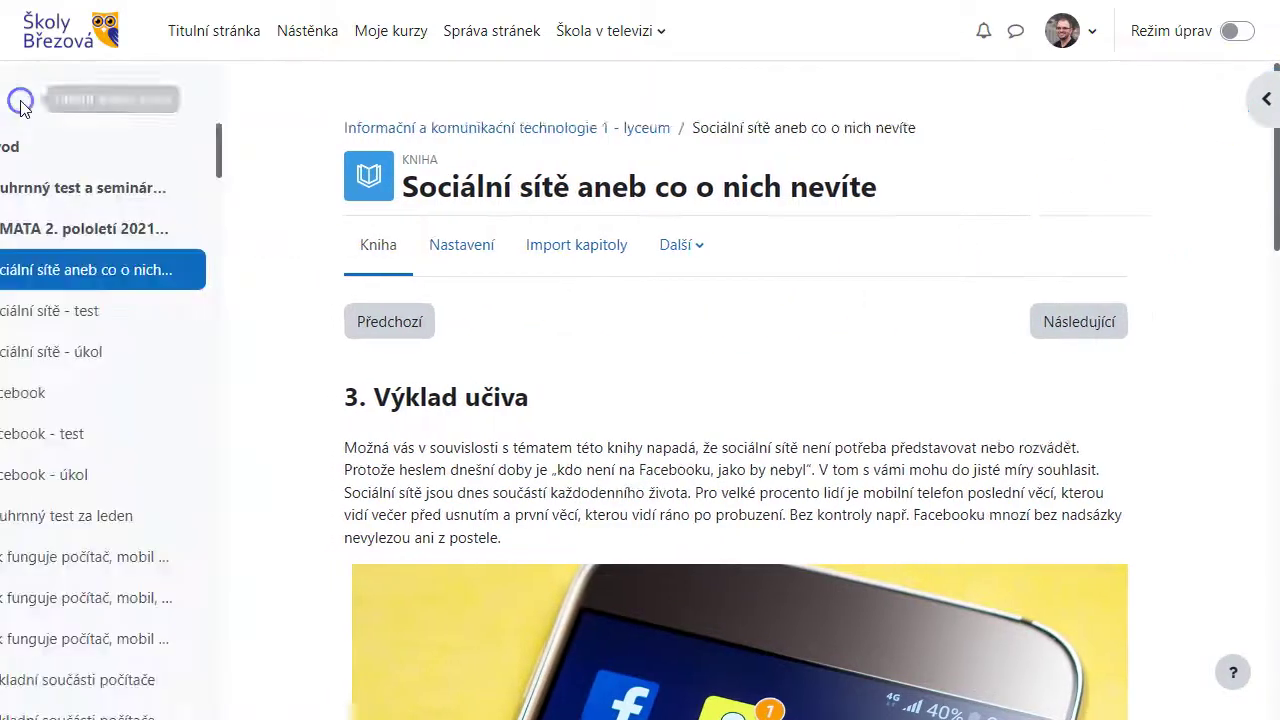
left_click(62, 152)
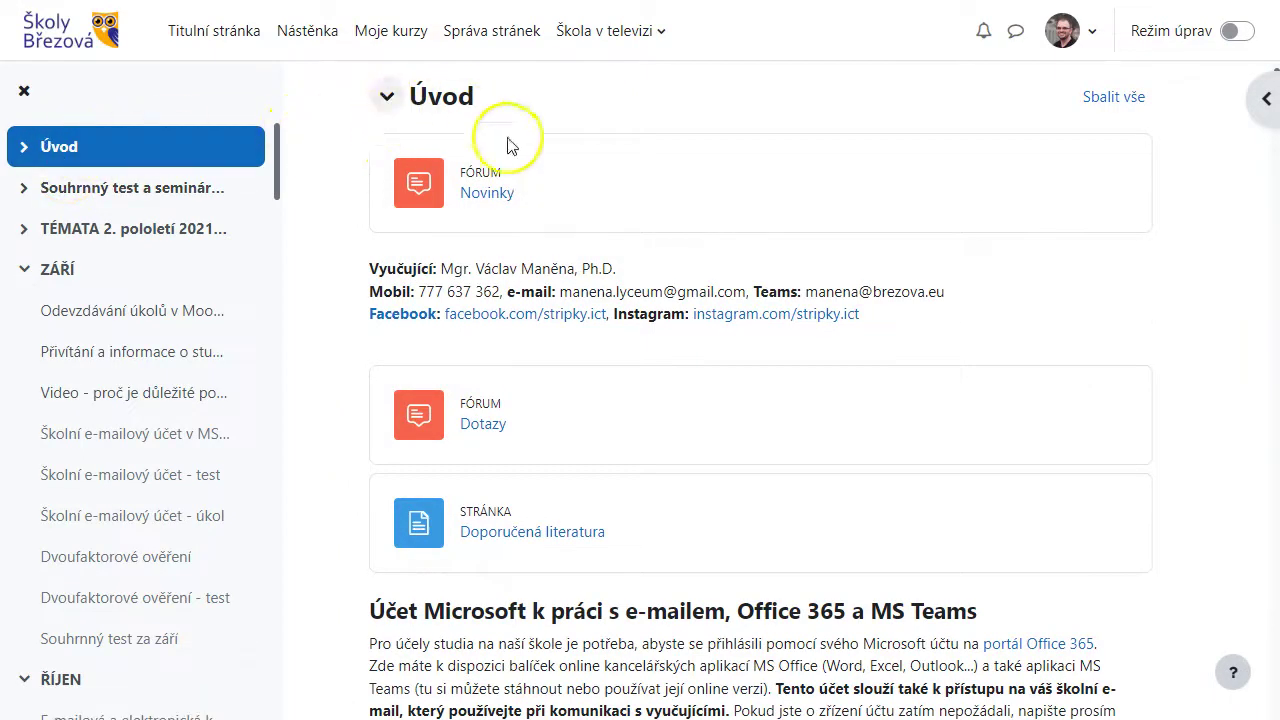
scroll(487, 130, "up", 2)
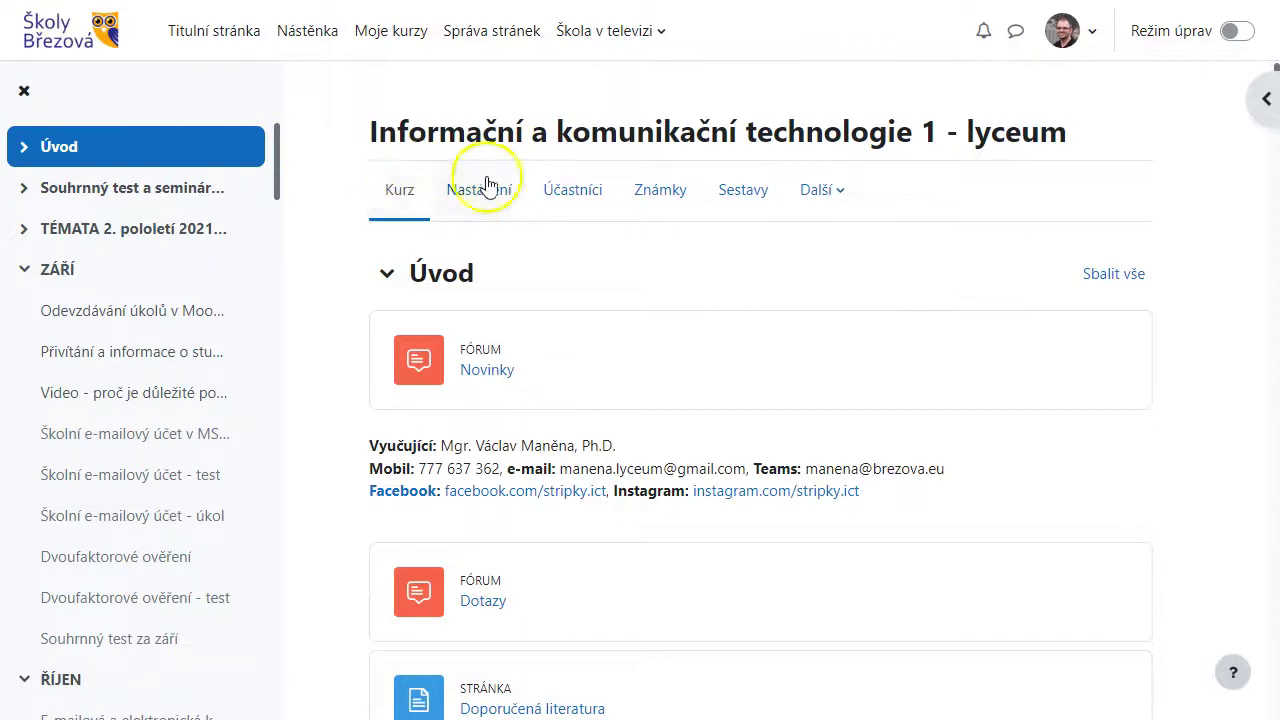
left_click(420, 220)
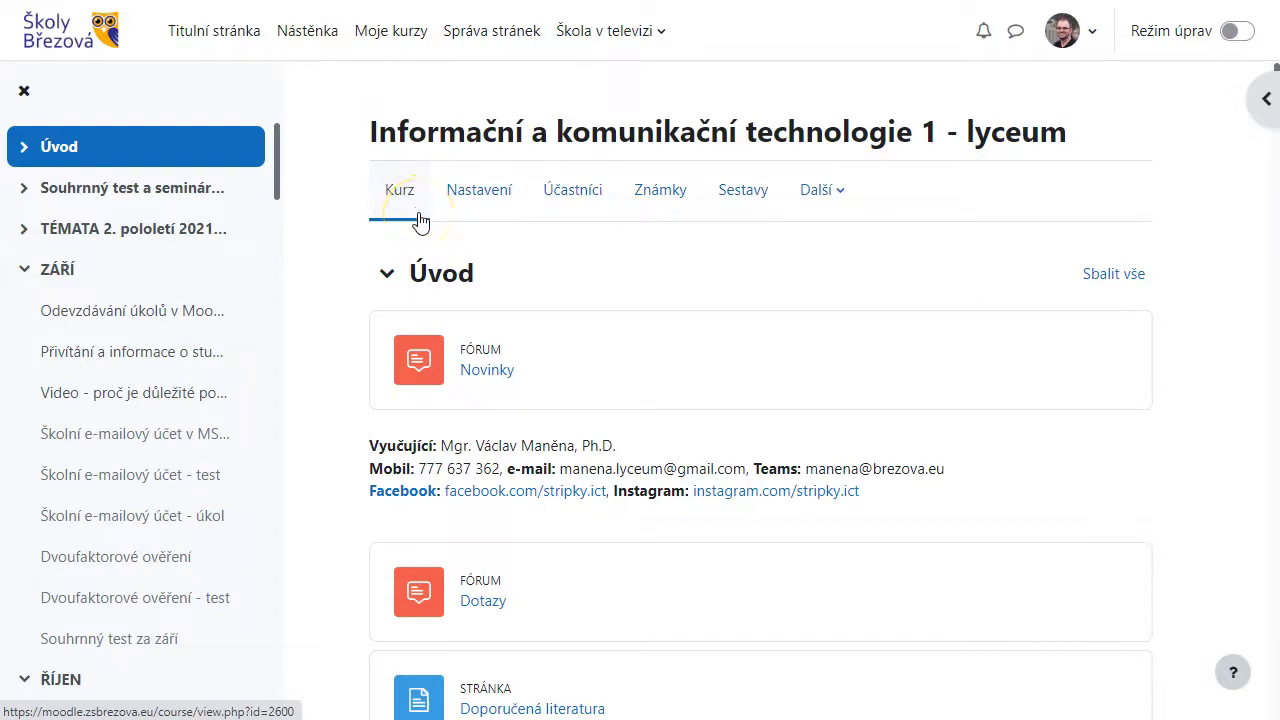
Turn on edit mode for the course and show the edit options of the Novinky forum and the Úvod section
left_click(1240, 31)
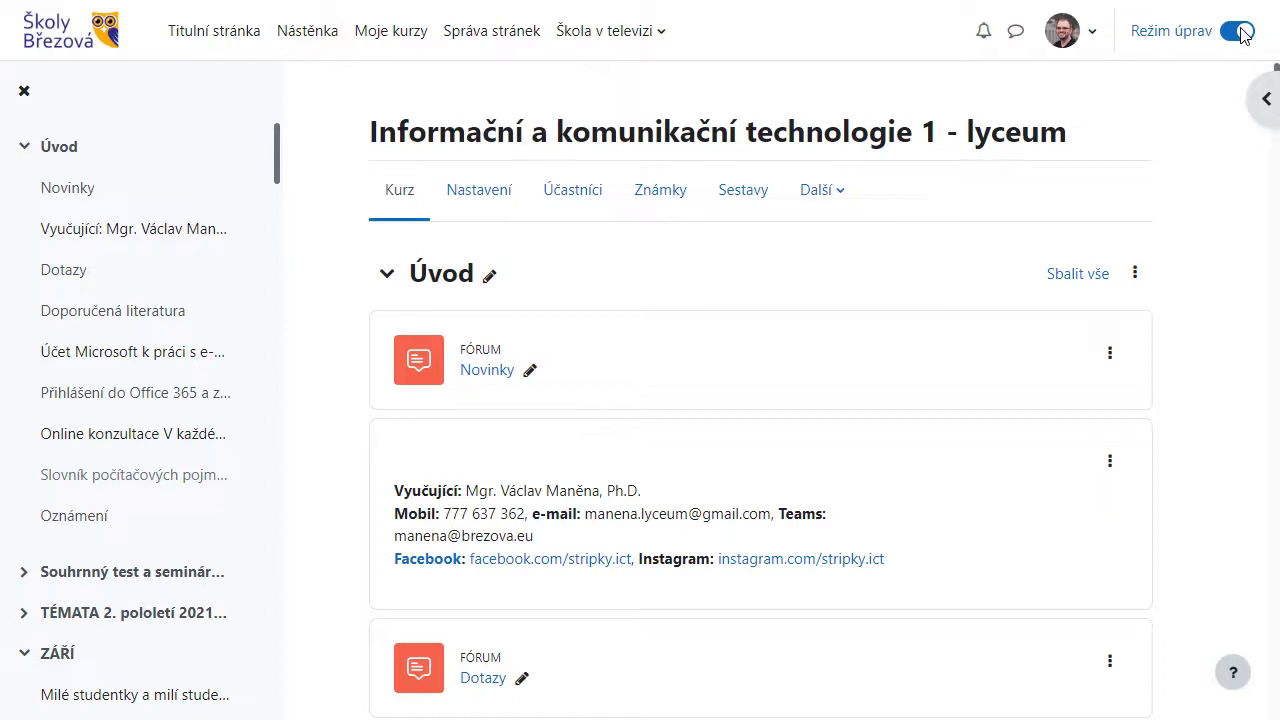
left_click(1111, 358)
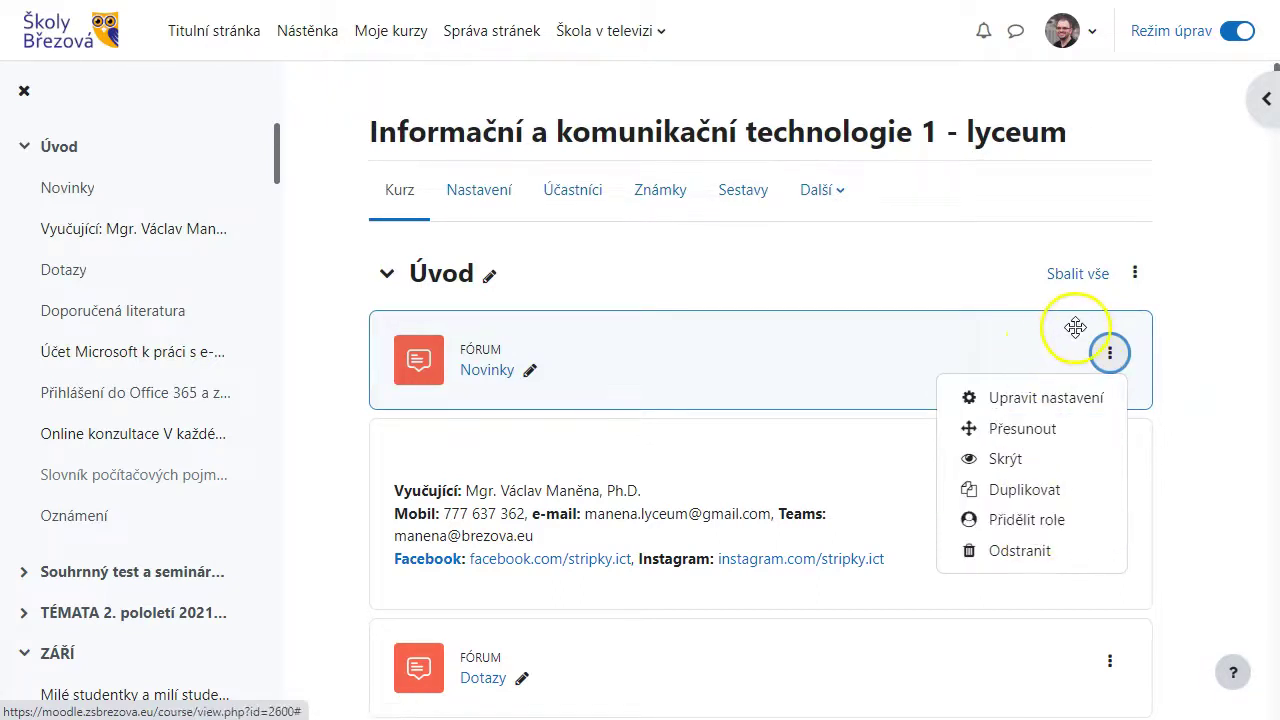
left_click(1135, 274)
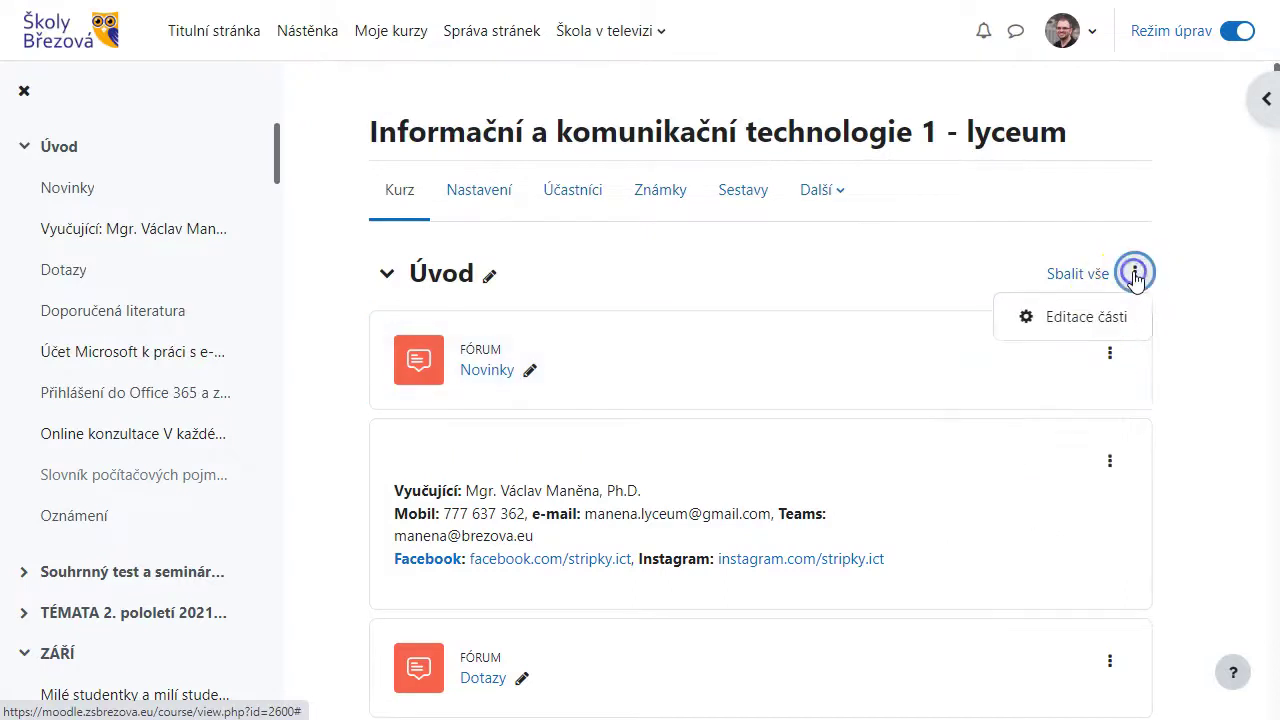
Show the edit options of the section Souhrnný test a seminární práce za 2. pololetí
scroll(1163, 286, "down", 10)
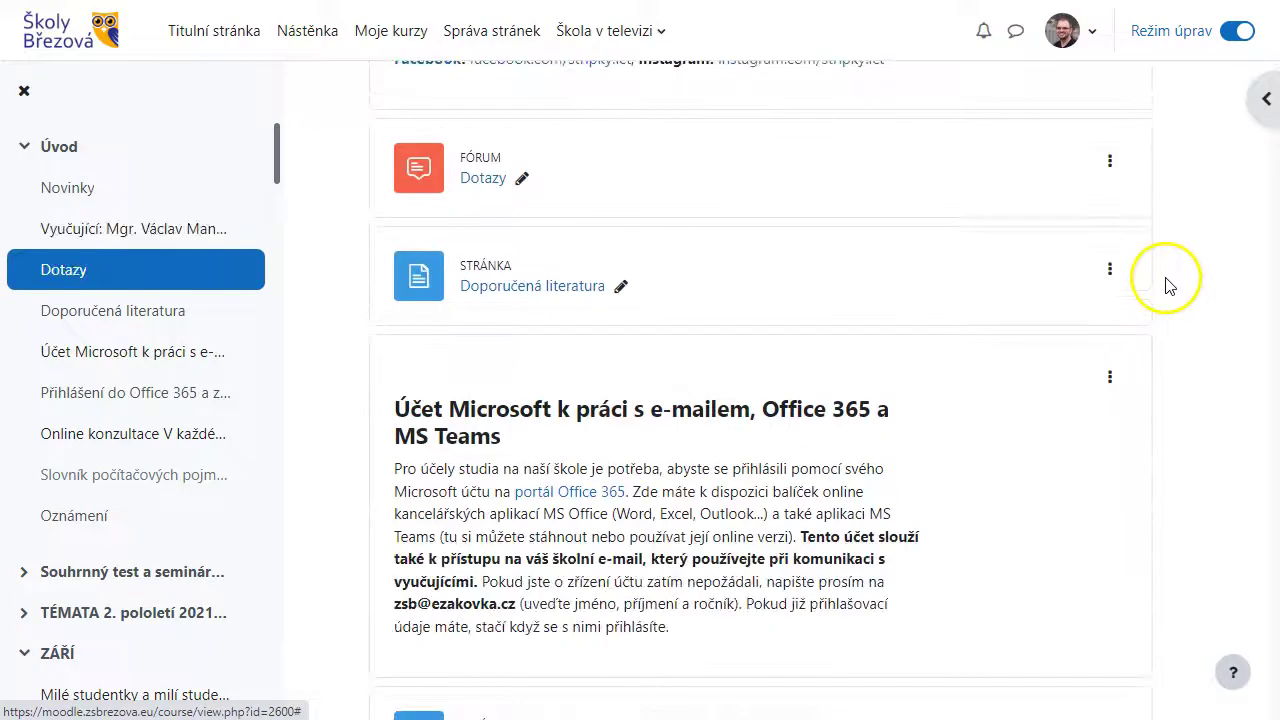
scroll(1165, 285, "down", 9)
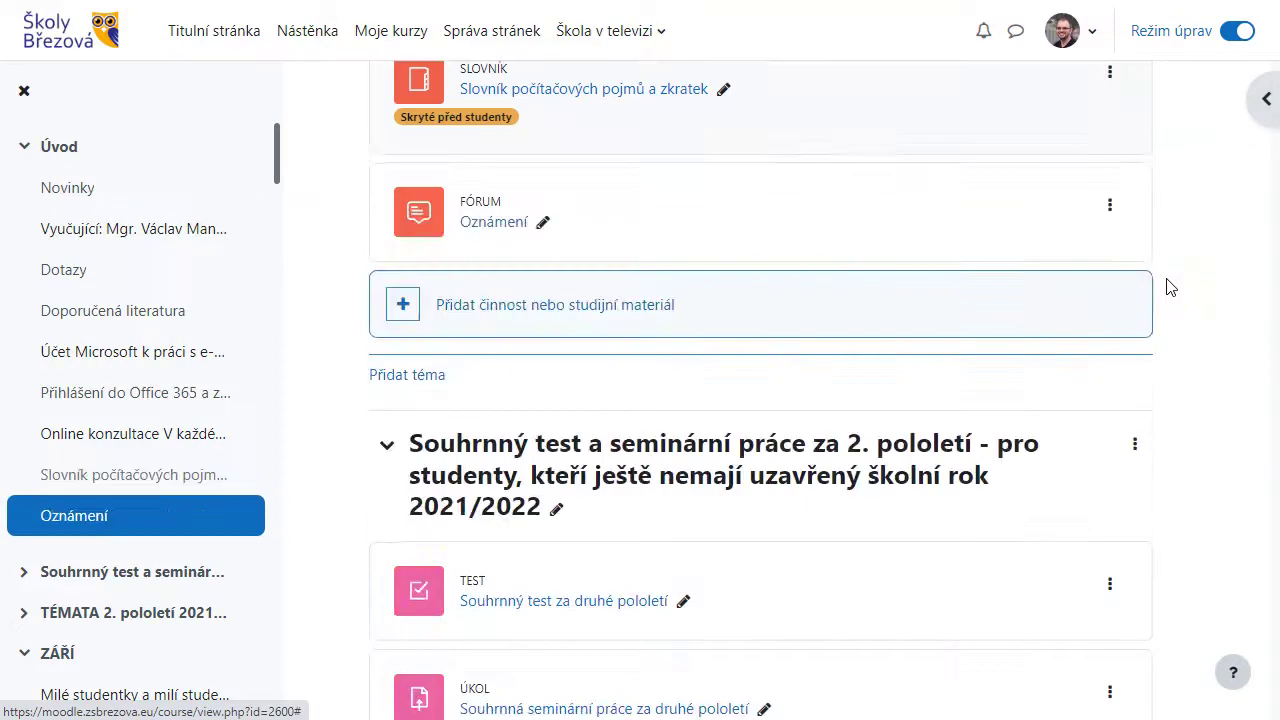
left_click(1135, 444)
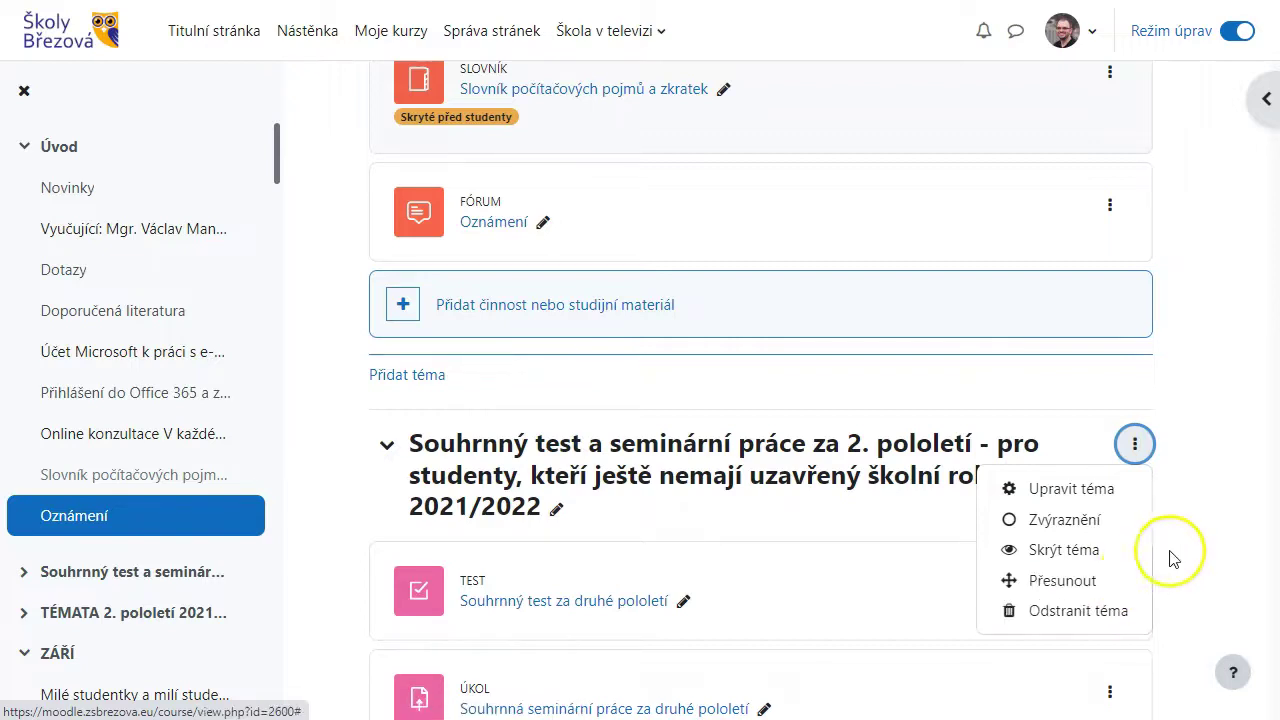
Return to the start of the course page and show the additional course administration options under Další
scroll(1200, 555, "up", 6)
scroll(1205, 558, "up", 10)
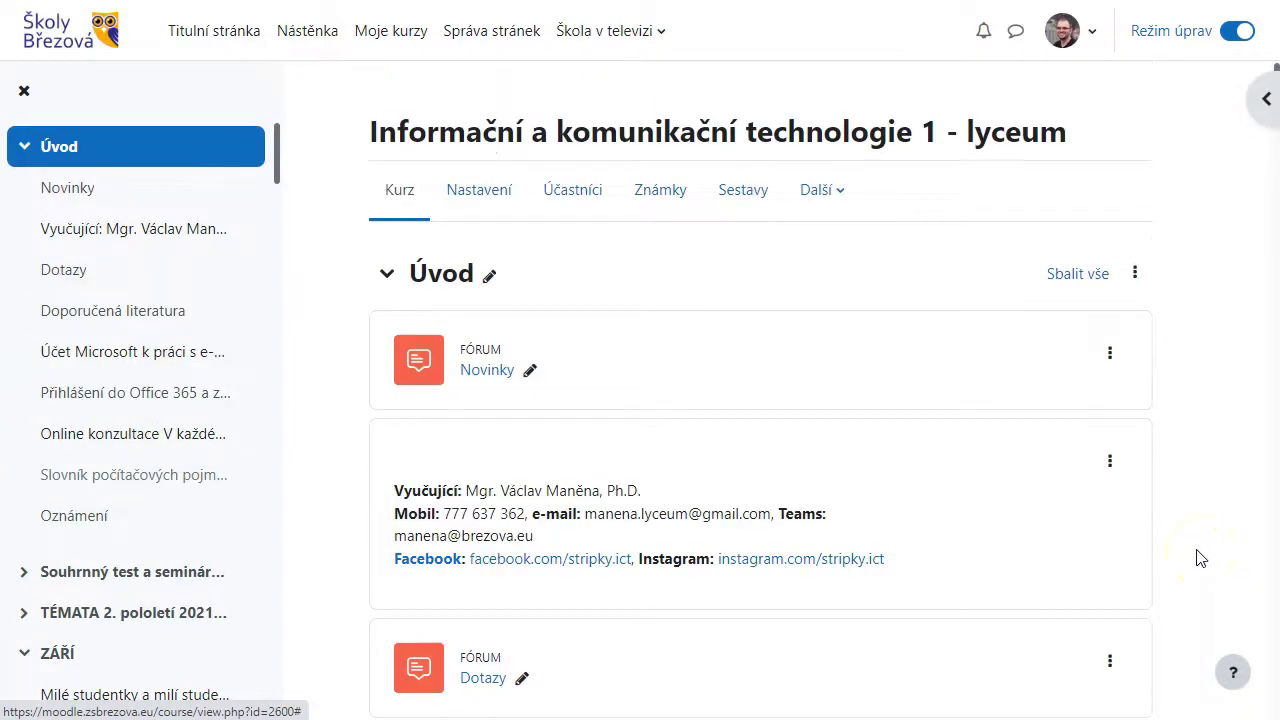
left_click(838, 196)
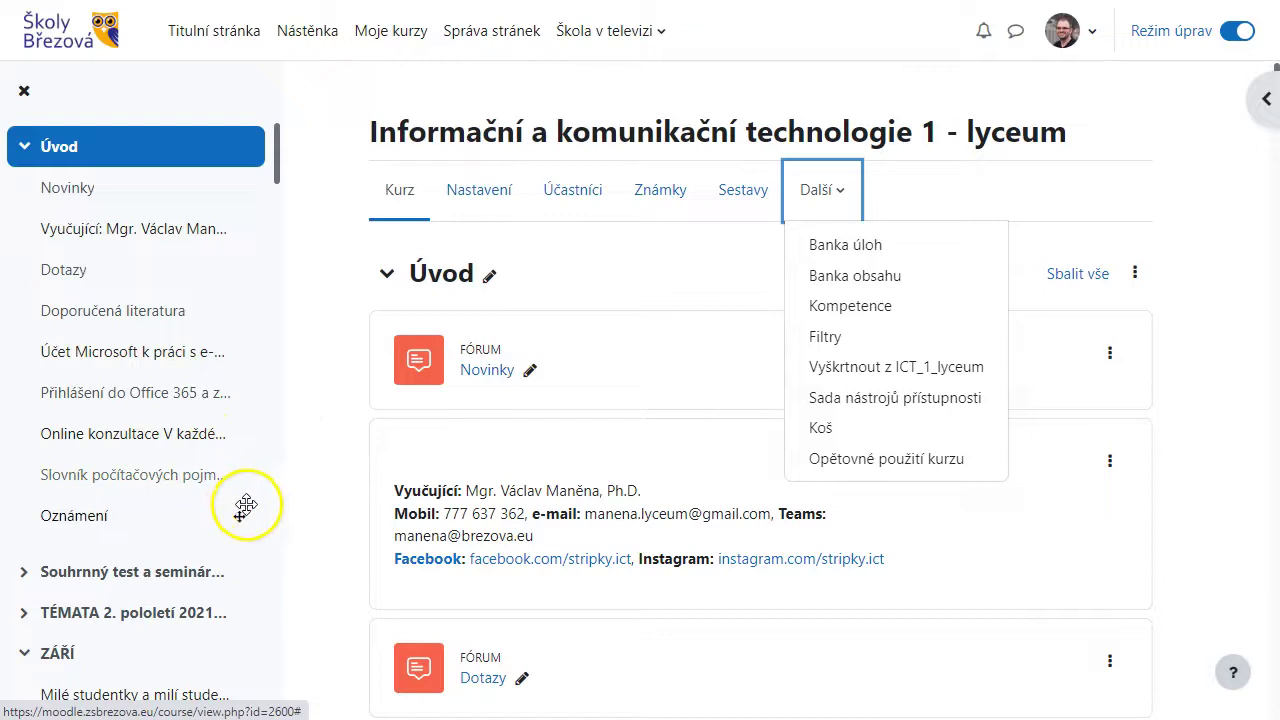
Show the move handles of the course index items and go to Přihlášení do Office 365 a změna hesla - návod
scroll(235, 530, "down", 2)
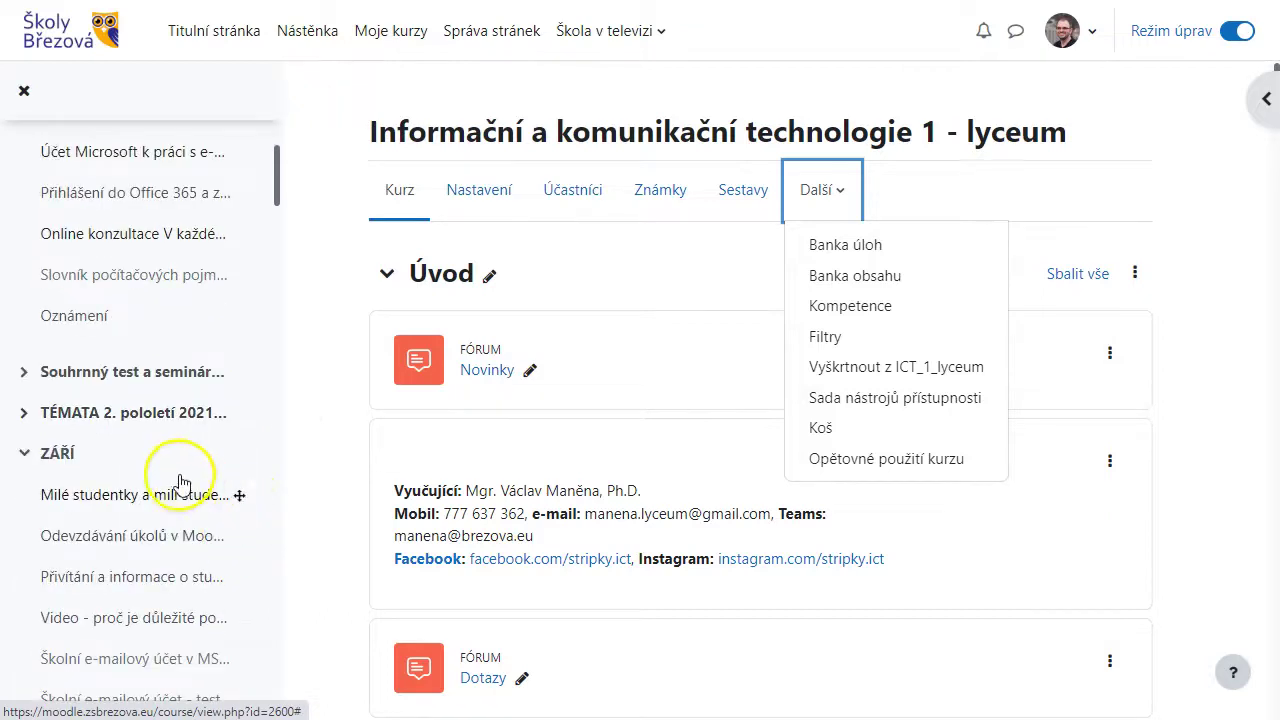
left_click_drag(238, 495, 239, 197)
scroll(1054, 460, "down", 4)
scroll(1051, 457, "down", 2)
scroll(1066, 457, "down", 3)
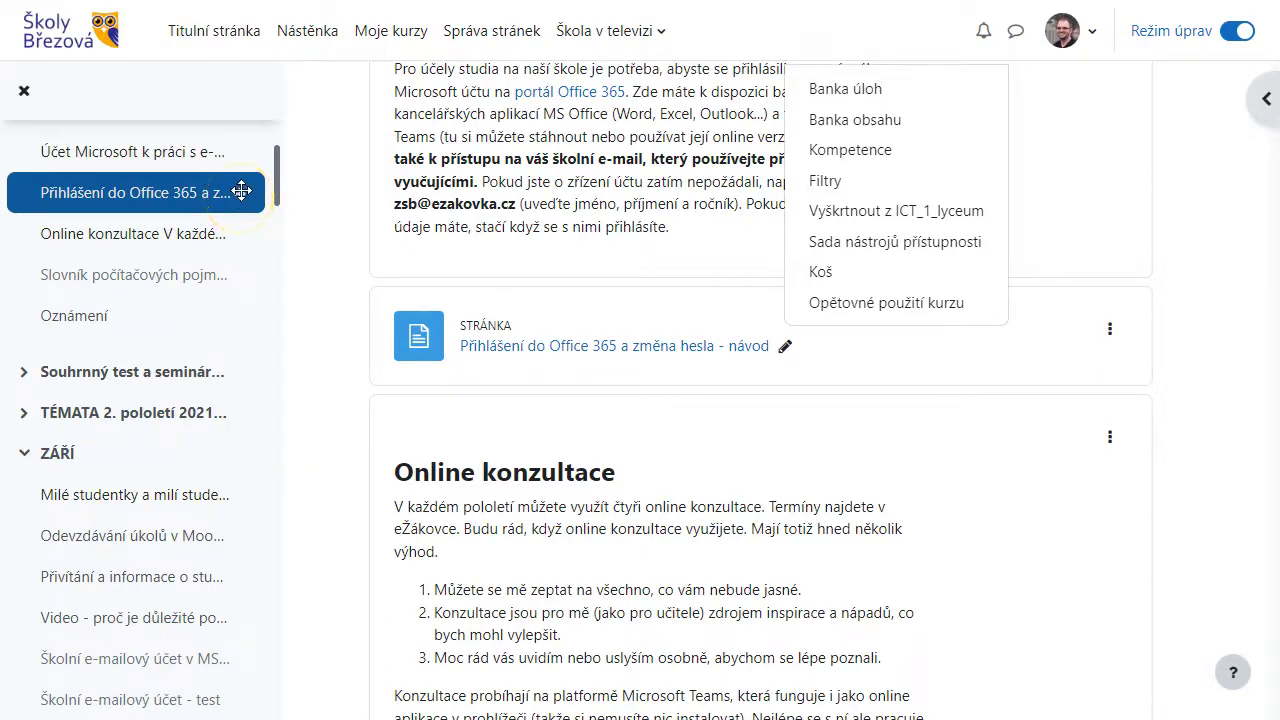
left_click_drag(242, 191, 1197, 203)
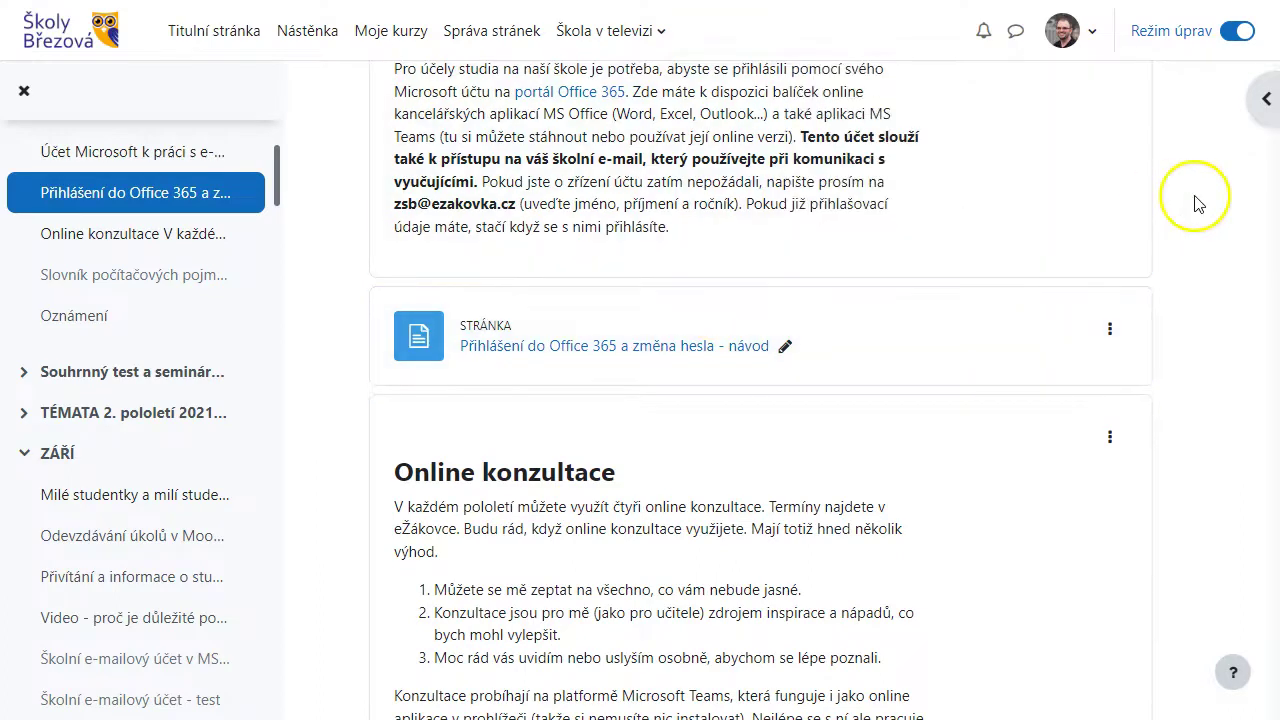
Show the course's side blocks in edit mode and hide them again
left_click(1264, 100)
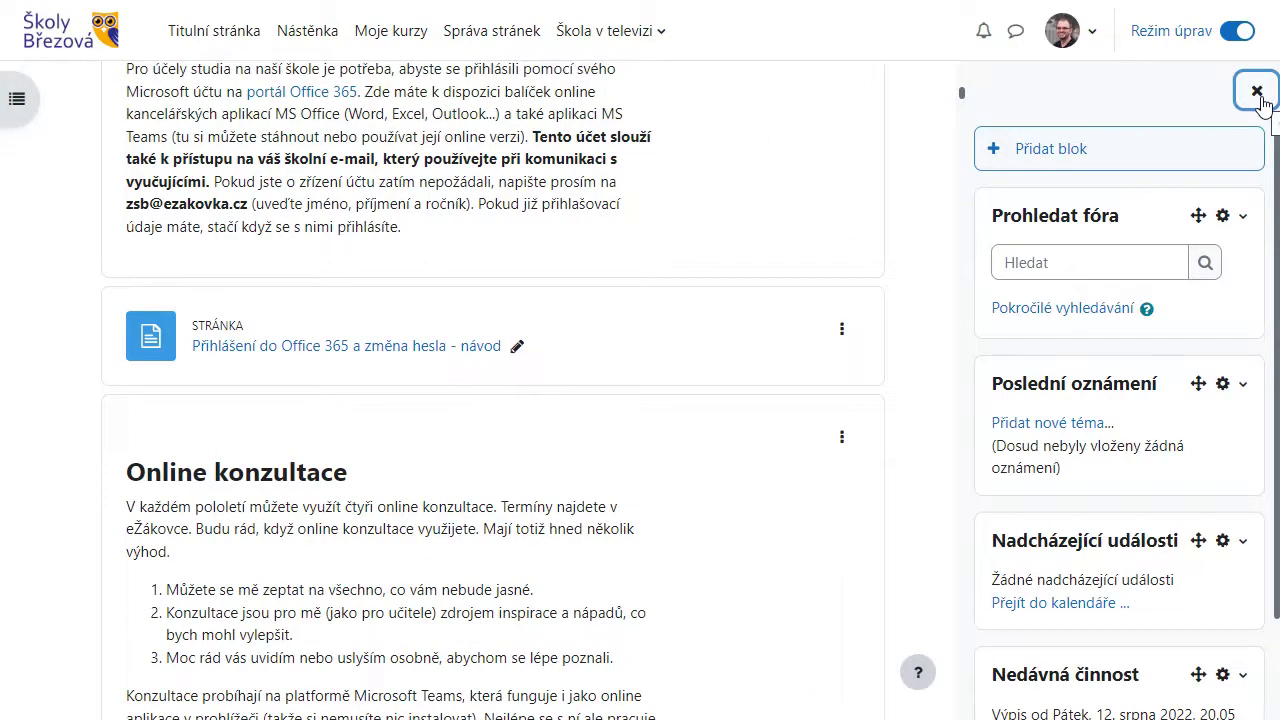
left_click(1257, 91)
left_click(172, 193)
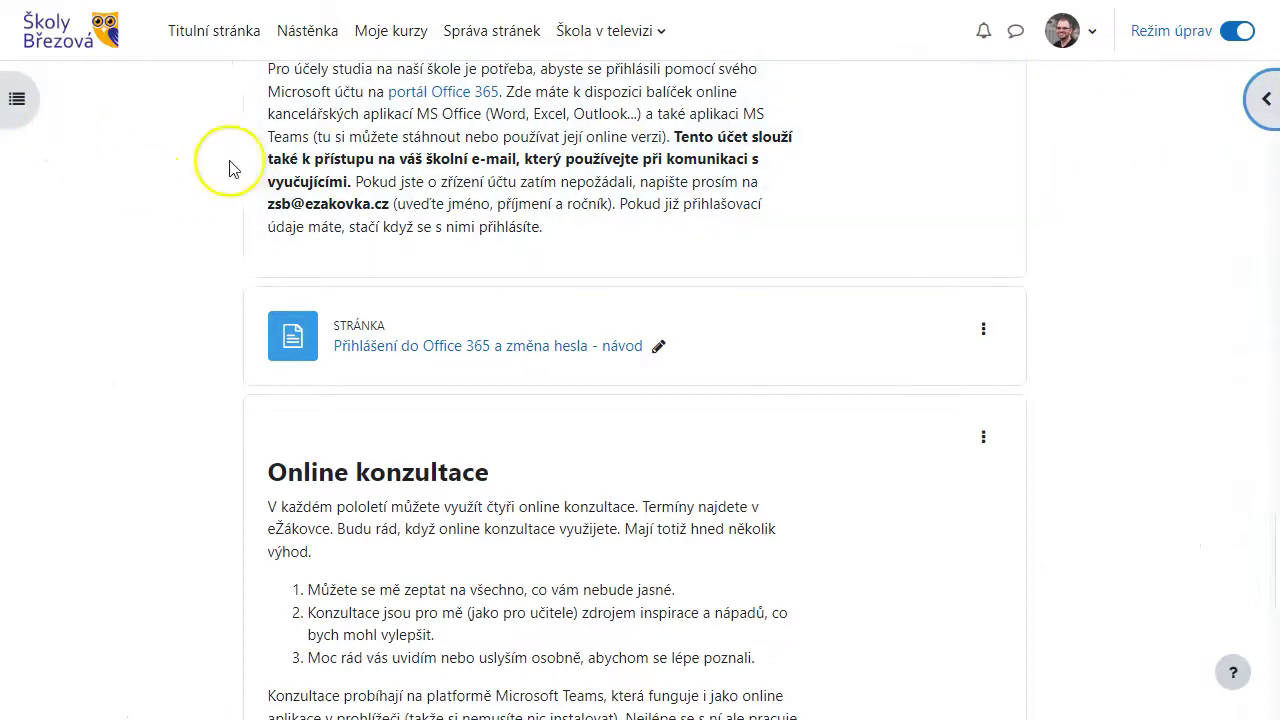
Bring the course index back and hide it again
left_click(20, 108)
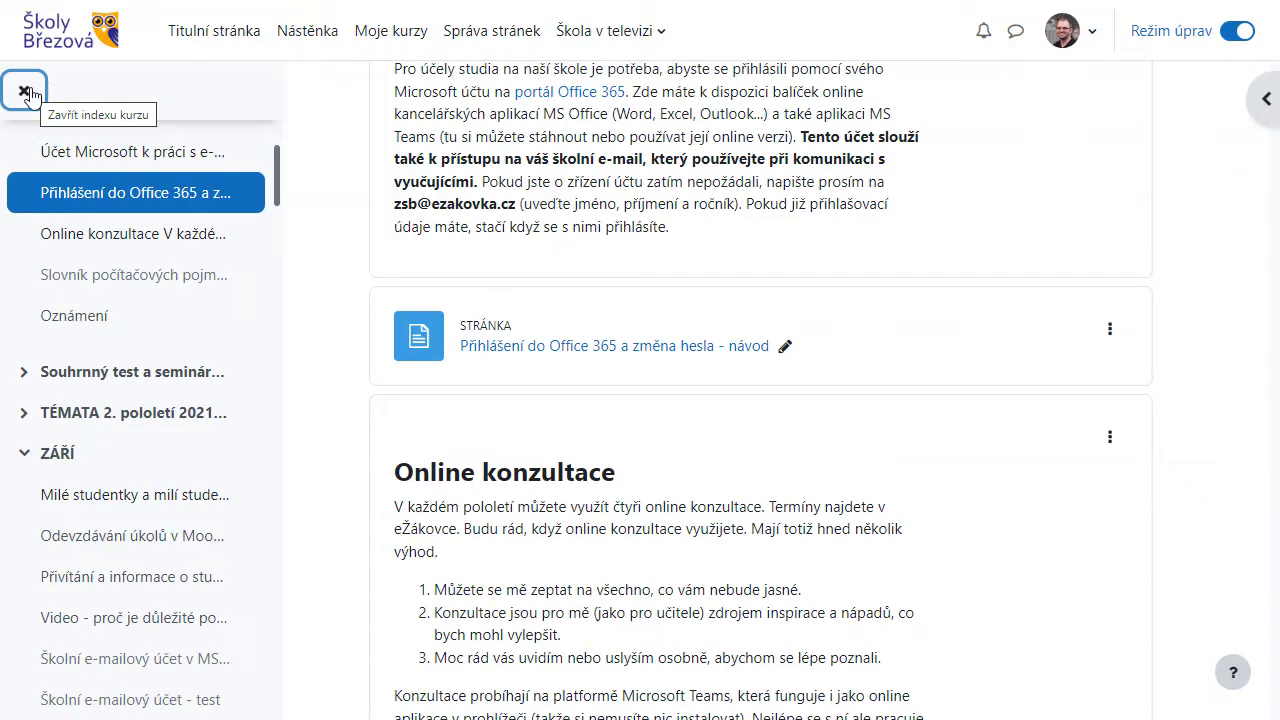
left_click(26, 92)
left_click(28, 92)
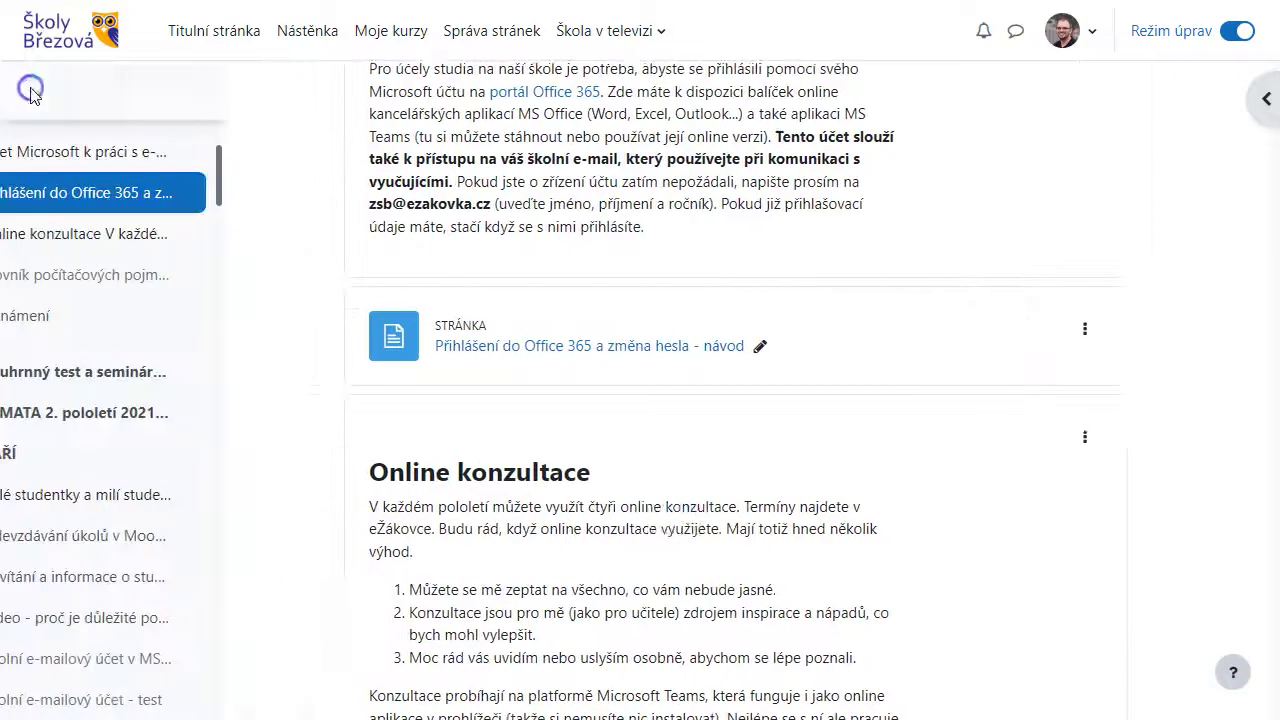
left_click(28, 92)
Return to the start of the course page, show the notifications and open their settings, Nastavení oznámení
scroll(894, 263, "up", 5)
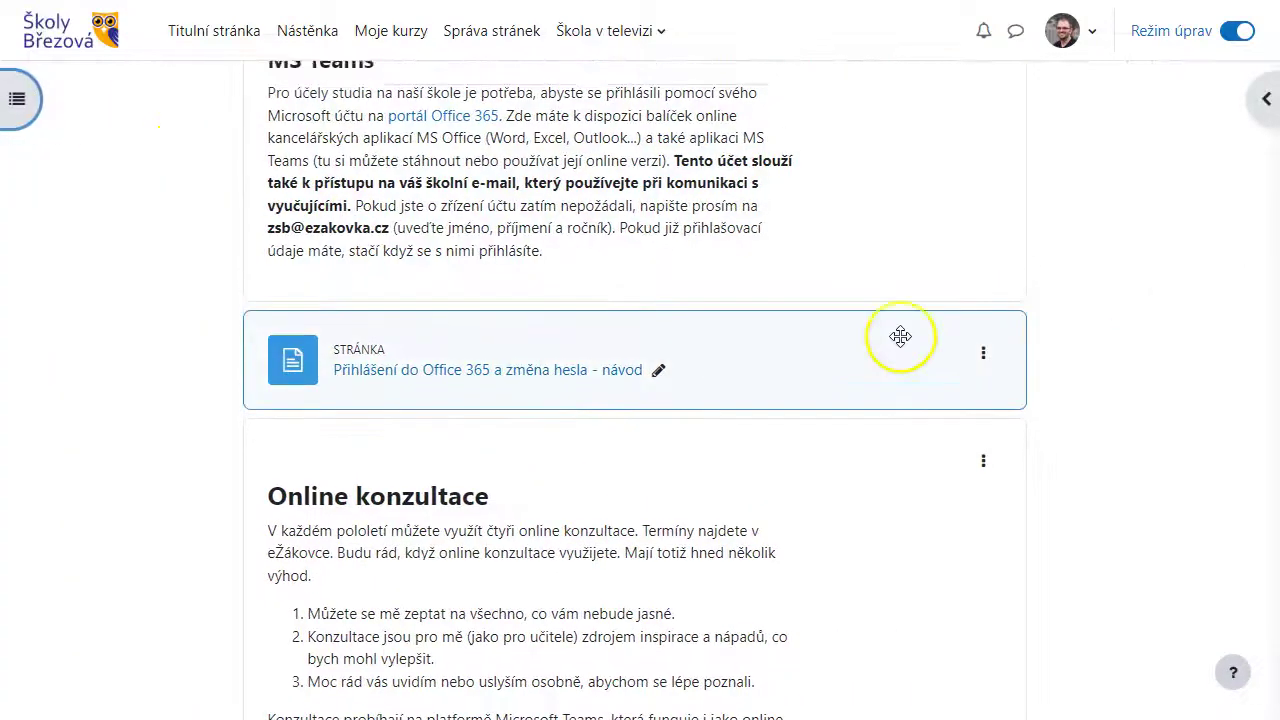
scroll(901, 336, "up", 2)
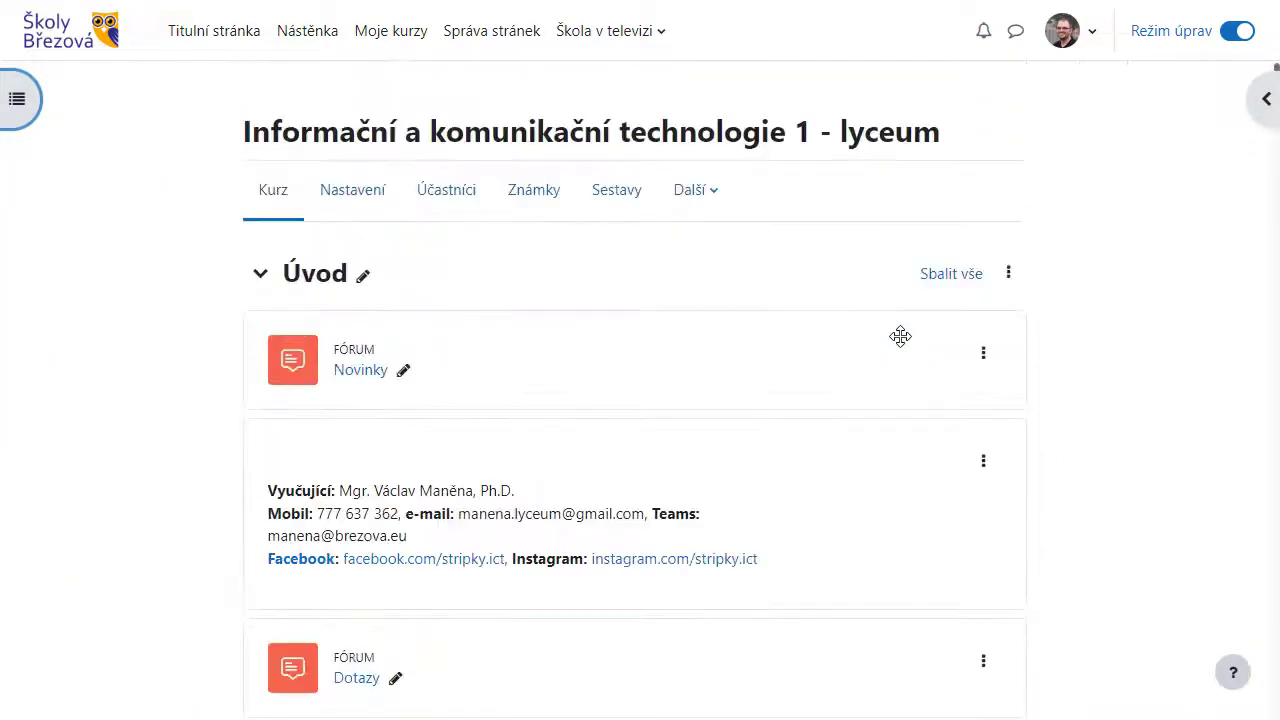
left_click(964, 237)
left_click(985, 37)
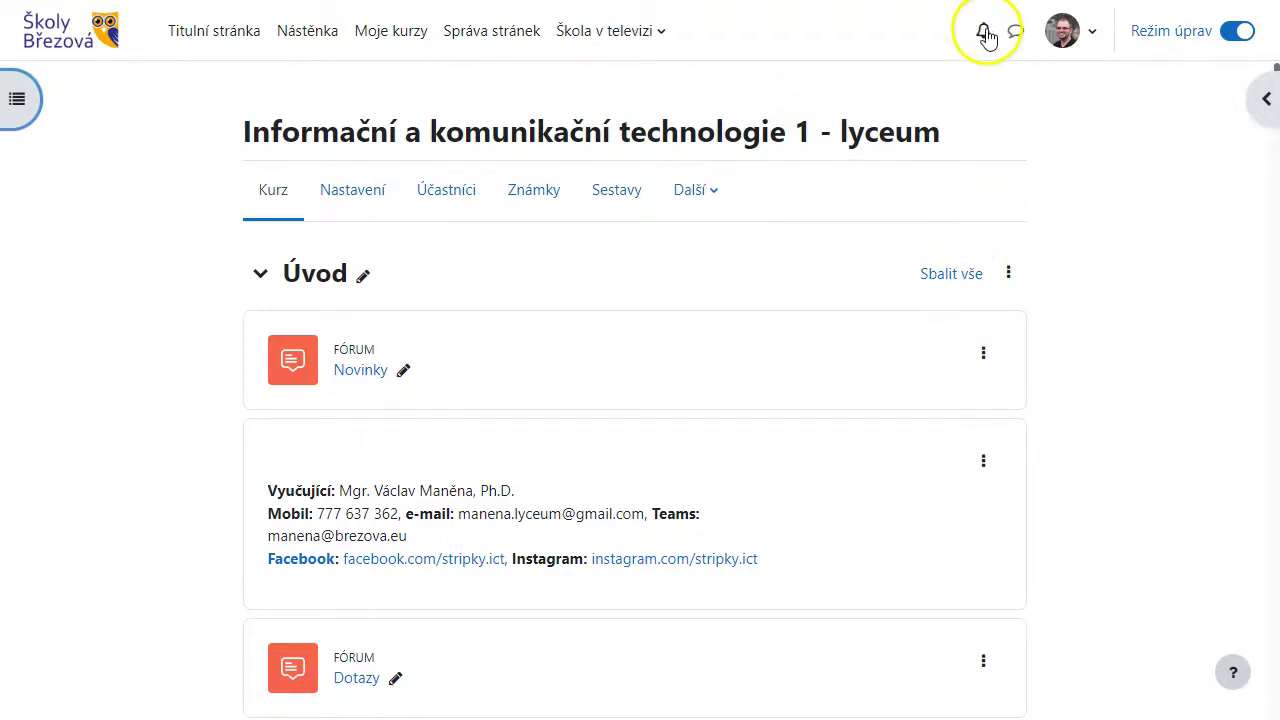
left_click(978, 77)
left_click(978, 77)
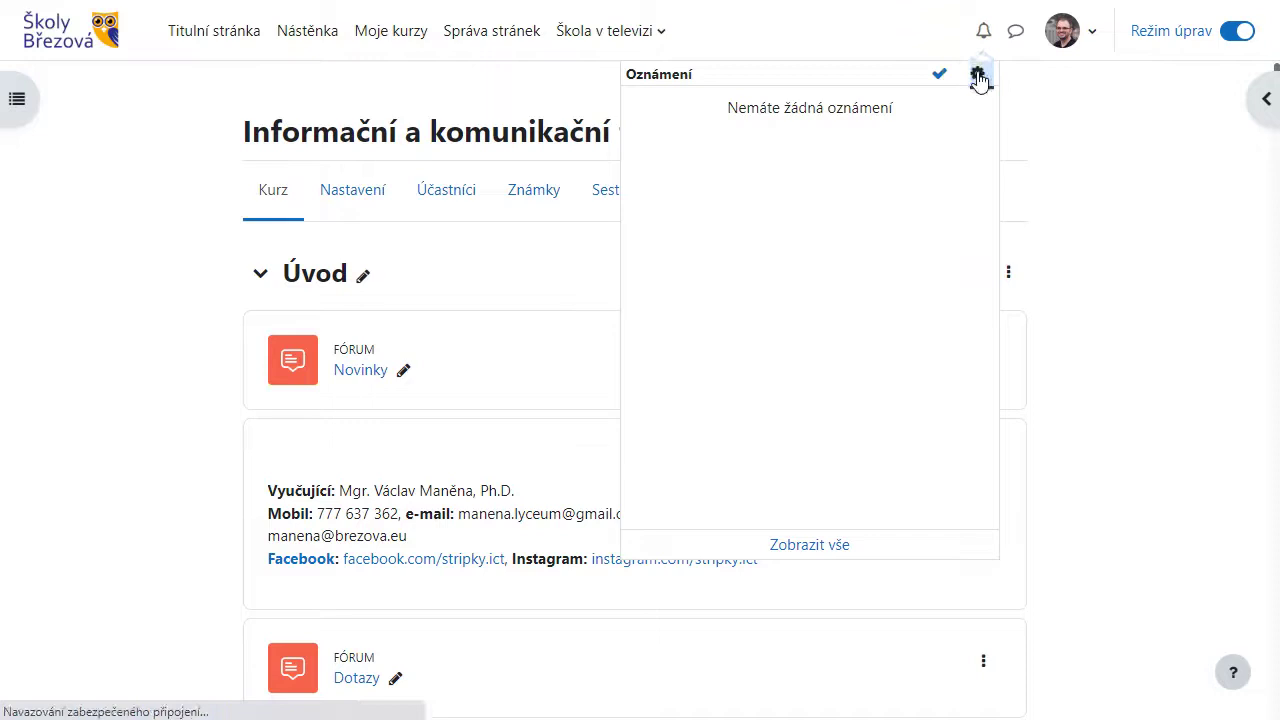
left_click(971, 114)
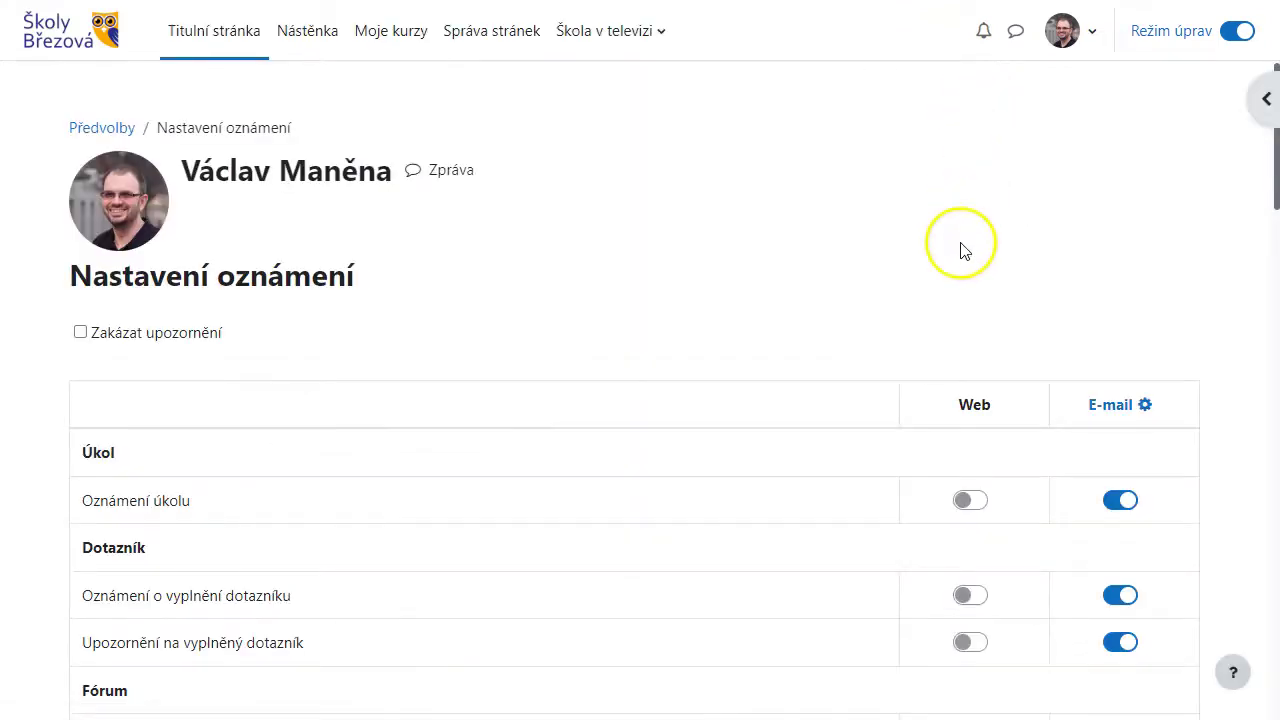
Look through the web and e-mail notification switches, including the Základní systém group
scroll(960, 245, "down", 2)
scroll(962, 250, "down", 9)
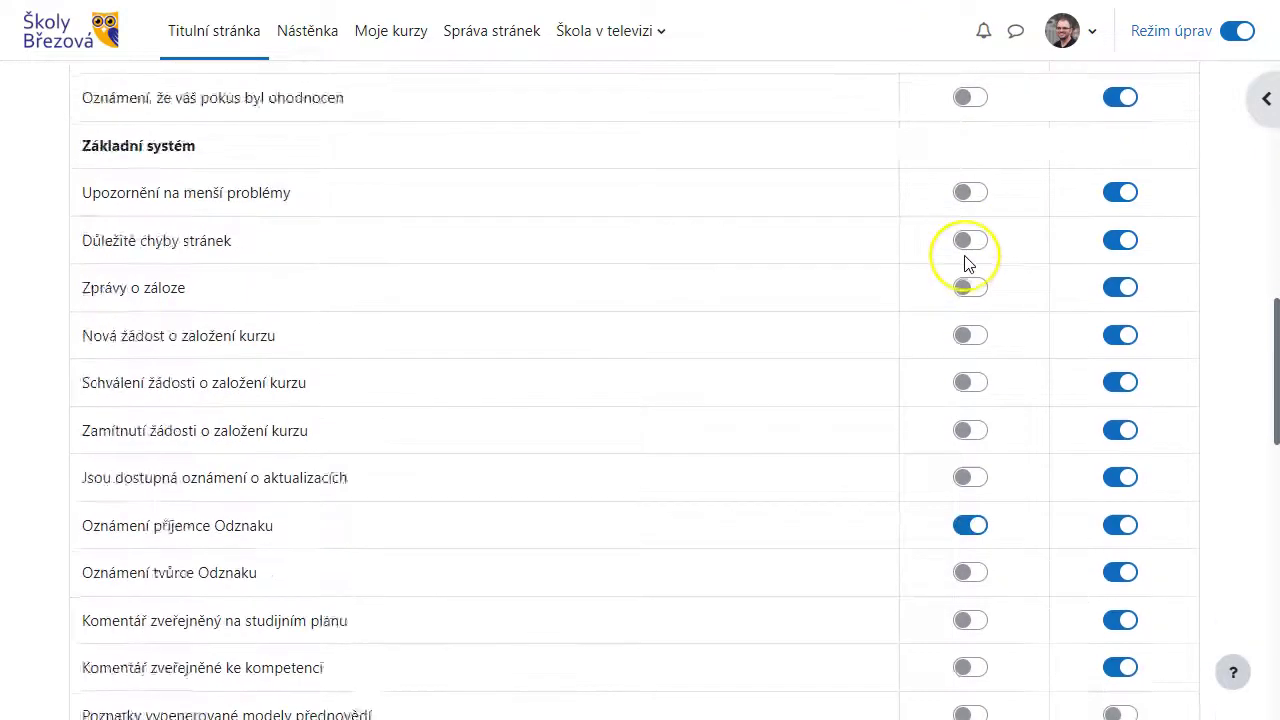
scroll(965, 262, "down", 3)
scroll(965, 262, "down", 1)
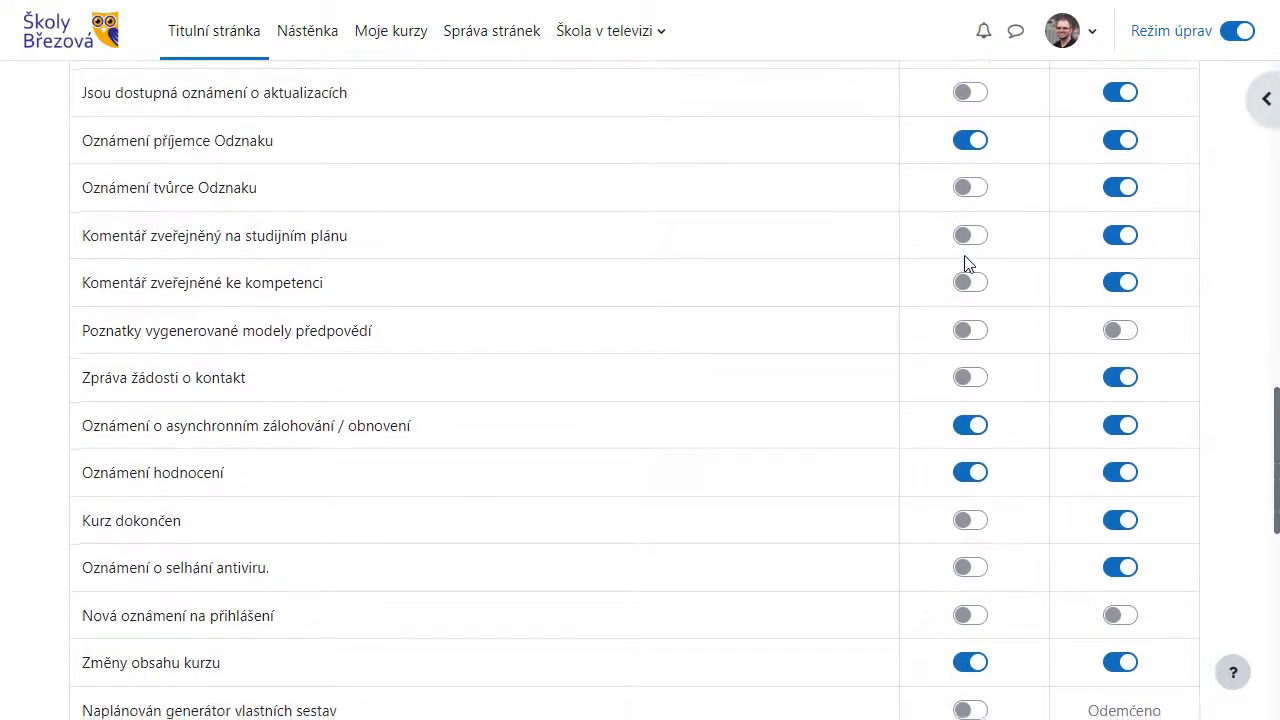